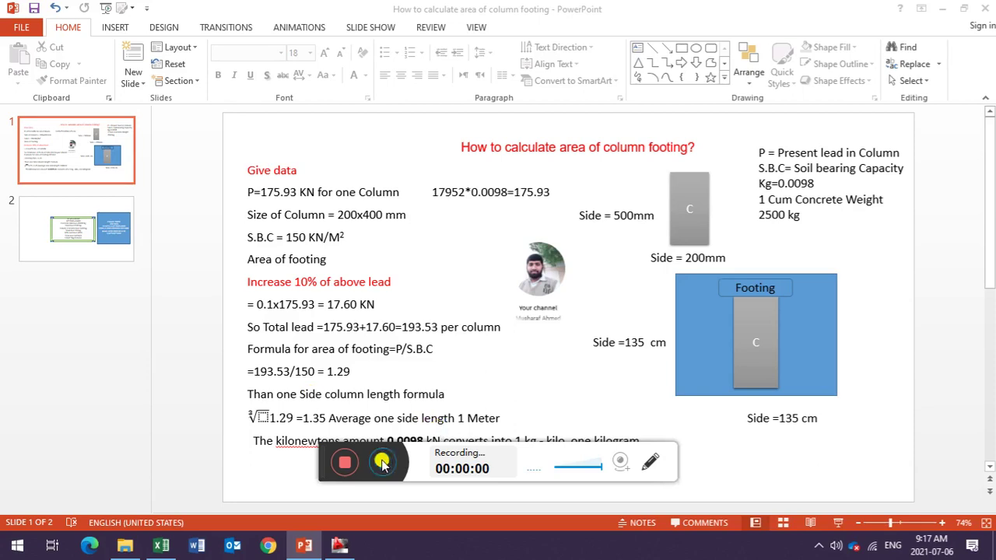
# Step: Switch from the footing-area slide to the AutoCAD house, beam and footing plans
pyautogui.click(382, 462)
pyautogui.click(559, 21)
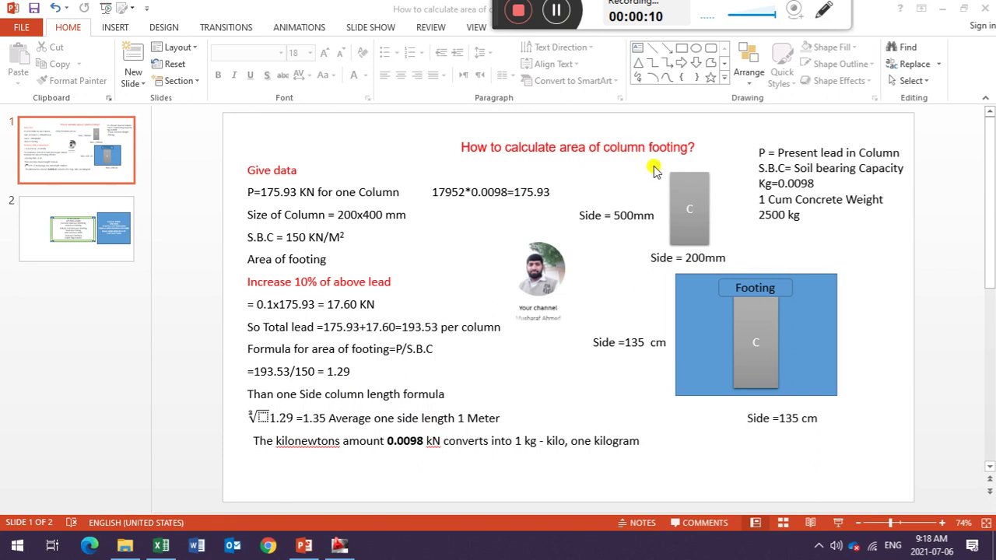
pyautogui.click(342, 542)
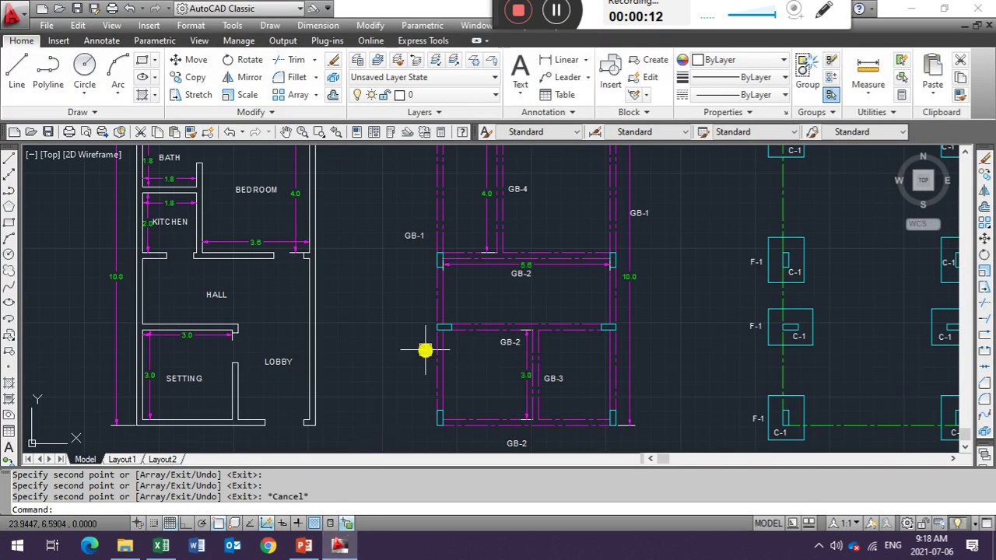
pyautogui.scroll(-3, 462, 301)
pyautogui.scroll(1, 467, 295)
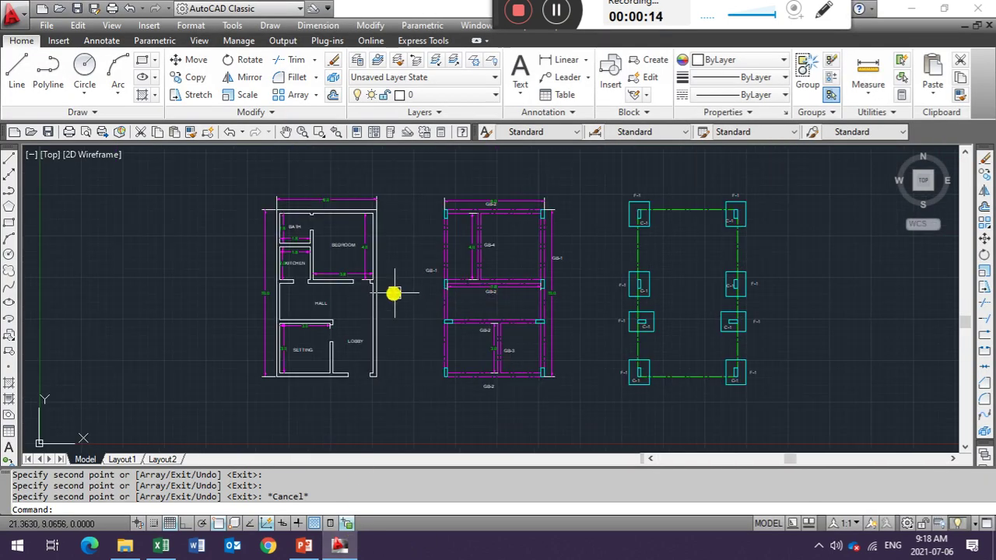
pyautogui.scroll(1, 397, 296)
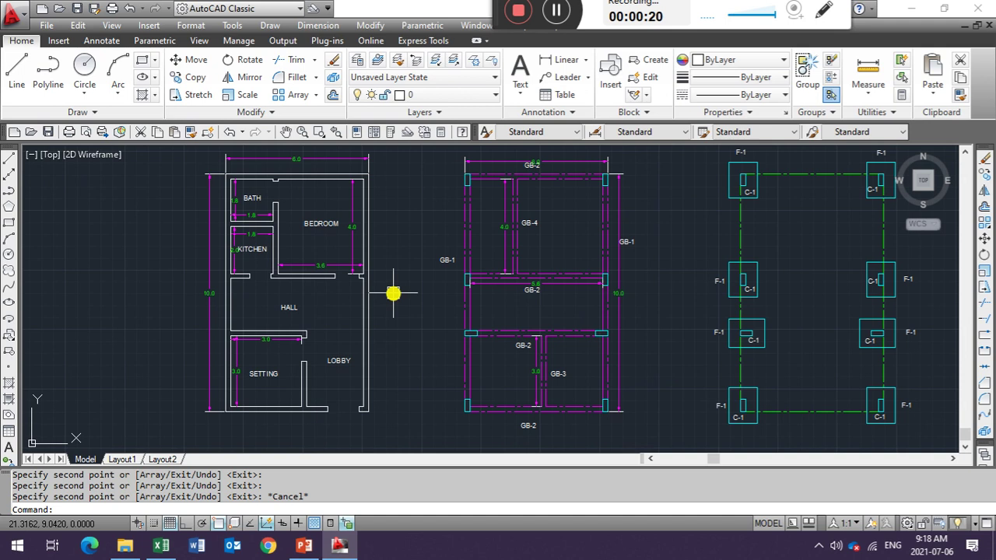
pyautogui.scroll(-1, 527, 301)
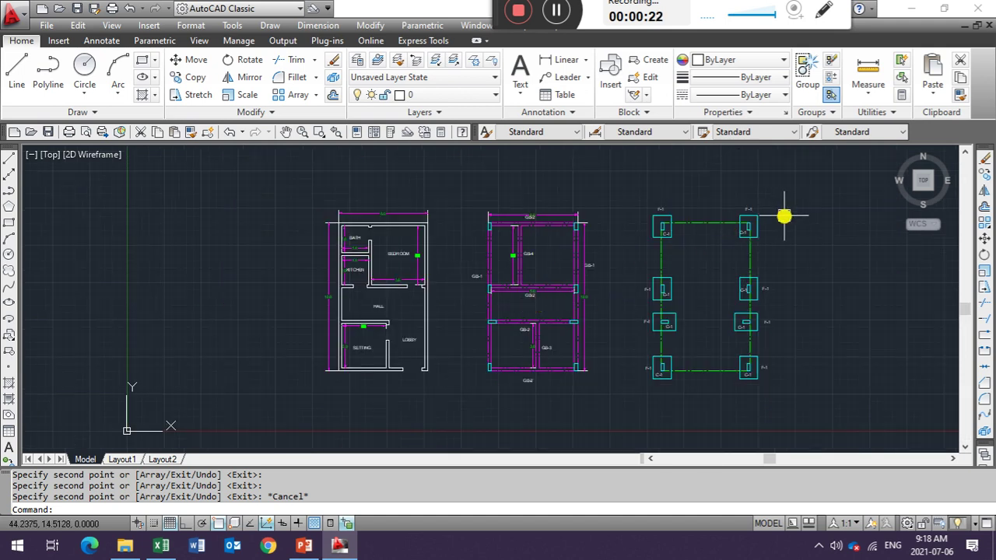
pyautogui.scroll(2, 784, 216)
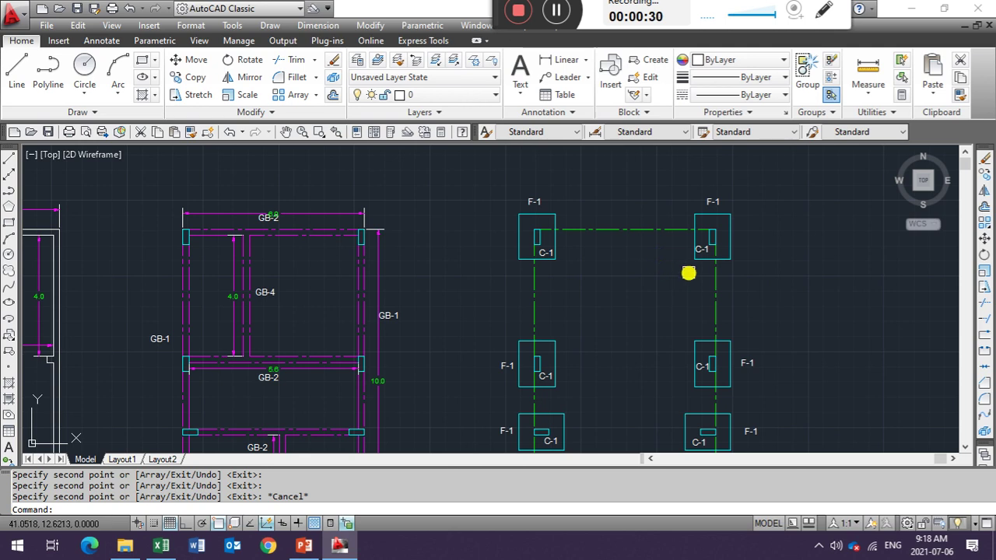
pyautogui.scroll(-1, 744, 240)
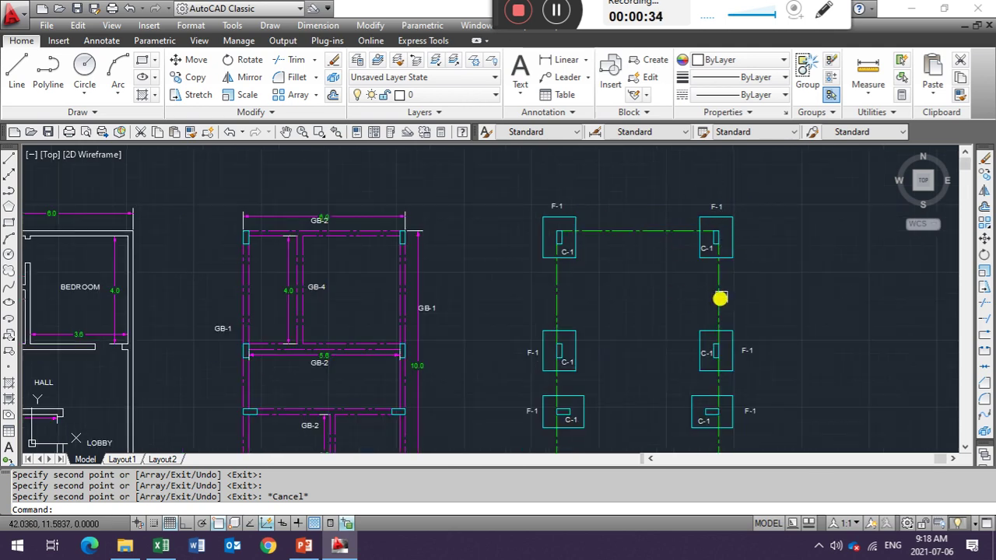
pyautogui.scroll(-1, 697, 262)
pyautogui.scroll(-1, 603, 280)
pyautogui.hotkey('ctrl', 'a')
pyautogui.scroll(1, 412, 344)
pyautogui.scroll(1, 411, 284)
pyautogui.scroll(1, 412, 283)
pyautogui.scroll(-1, 387, 322)
pyautogui.scroll(-1, 400, 314)
pyautogui.scroll(2, 411, 307)
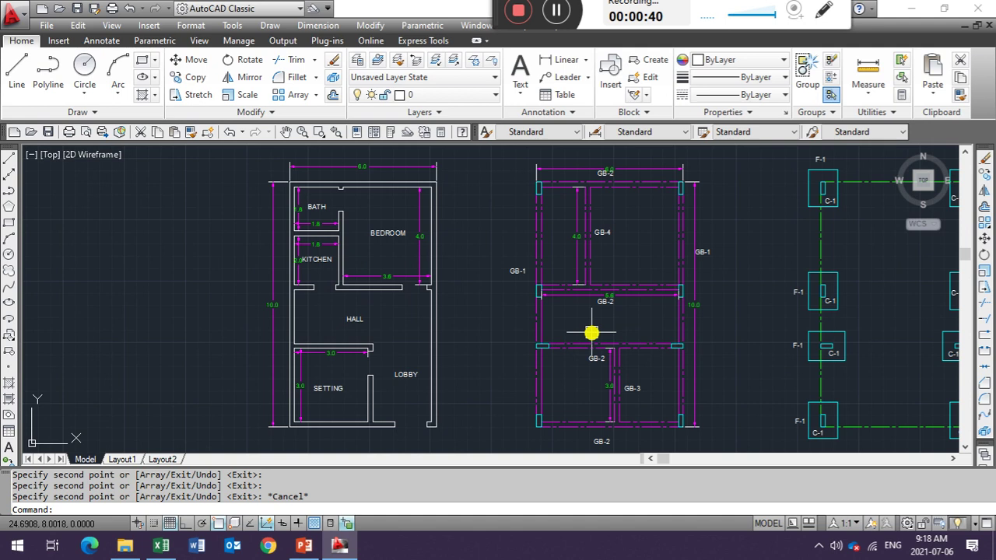
pyautogui.scroll(-1, 597, 317)
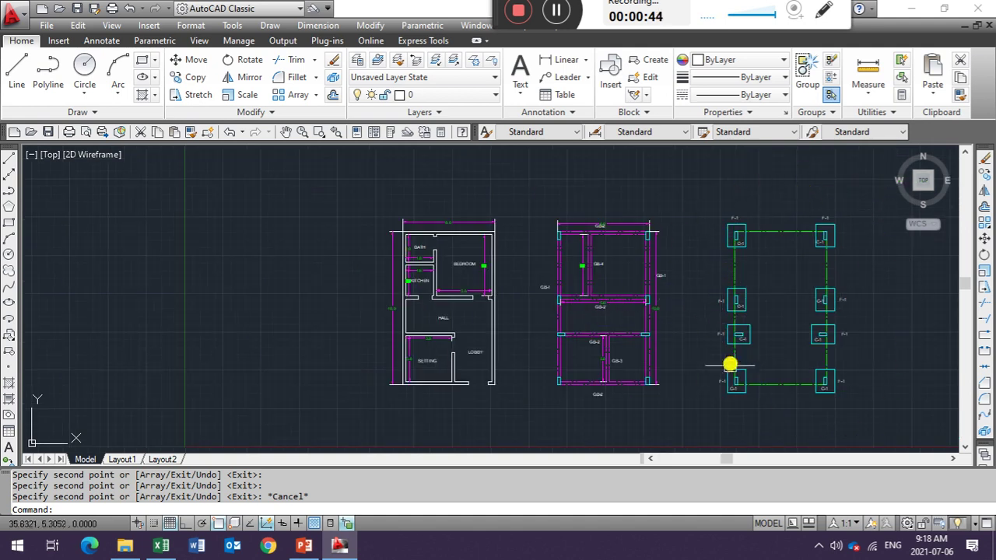
pyautogui.scroll(1, 795, 311)
pyautogui.scroll(-1, 645, 292)
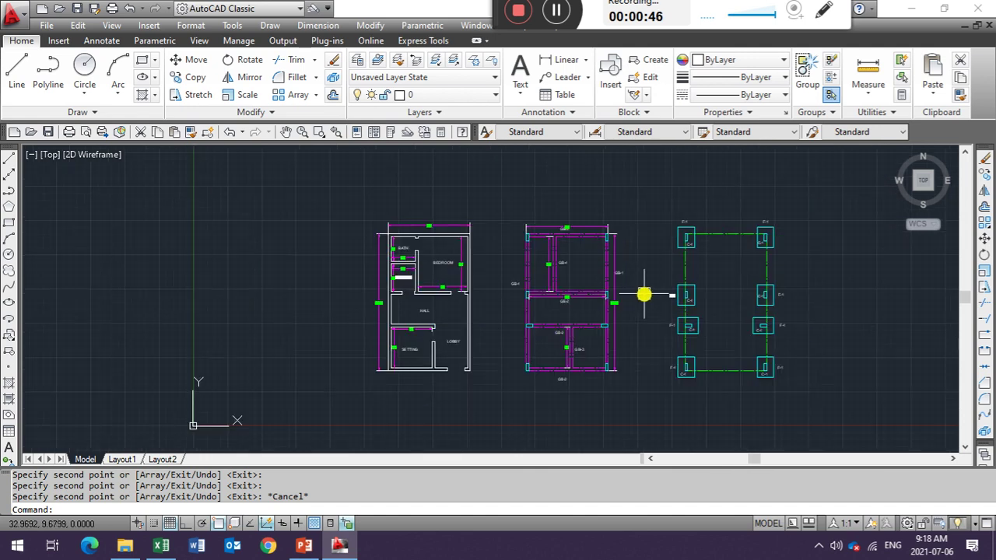
pyautogui.scroll(1, 661, 303)
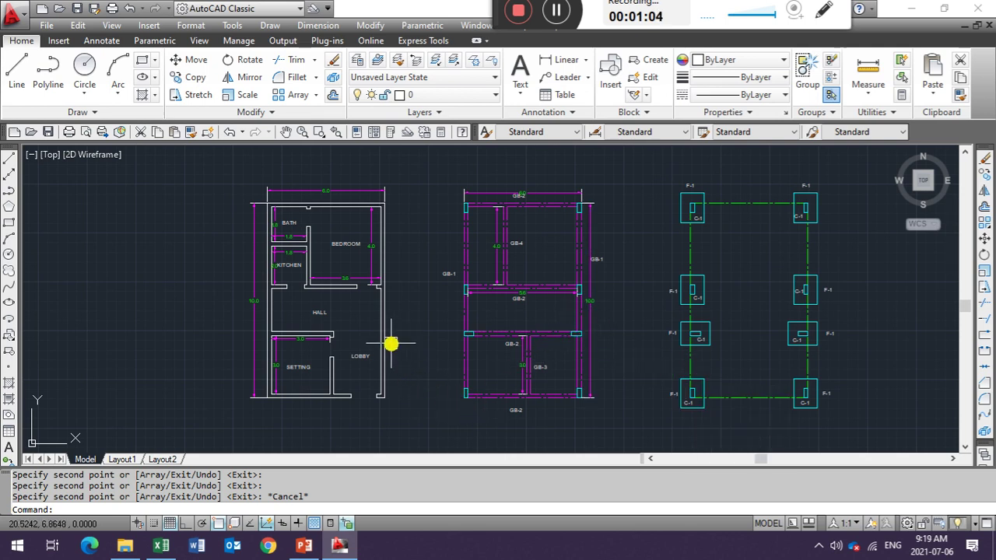
pyautogui.moveTo(161, 545)
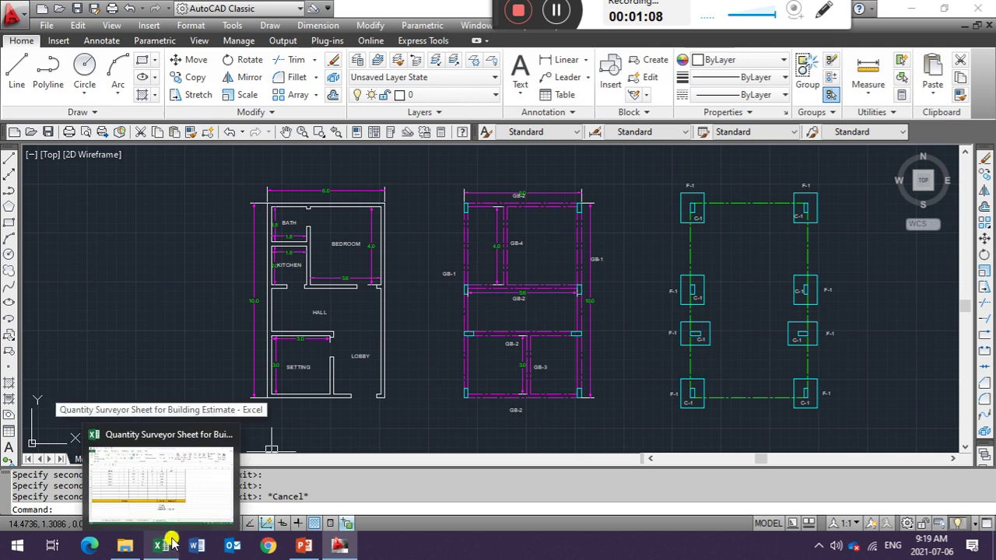
pyautogui.click(194, 504)
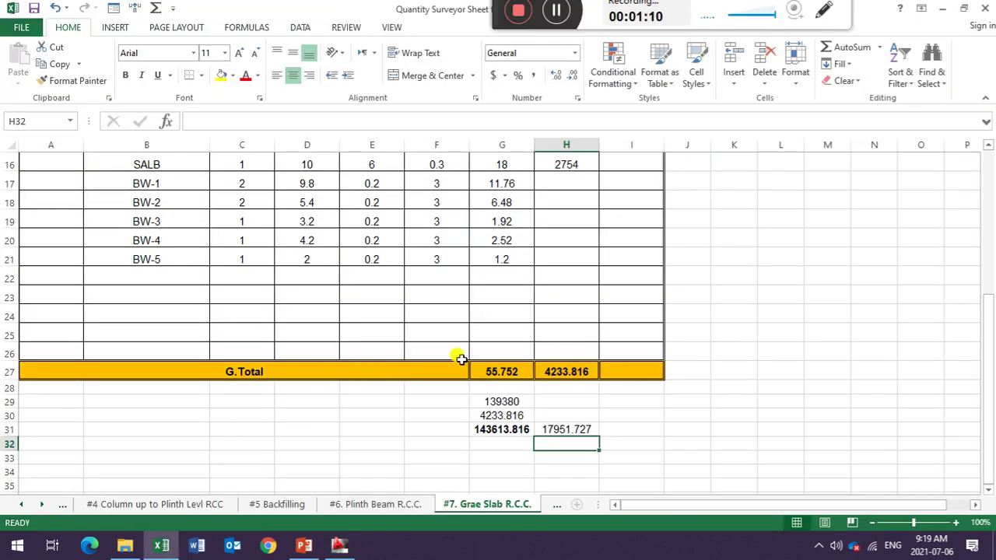
# Step: Scroll the #7. Grae Slab R.C.C. items GB-1 through BW-5, then return to AutoCAD
pyautogui.scroll(2, 461, 358)
pyautogui.scroll(3, 467, 355)
pyautogui.scroll(-1, 462, 334)
pyautogui.scroll(-1, 451, 304)
pyautogui.scroll(2, 453, 307)
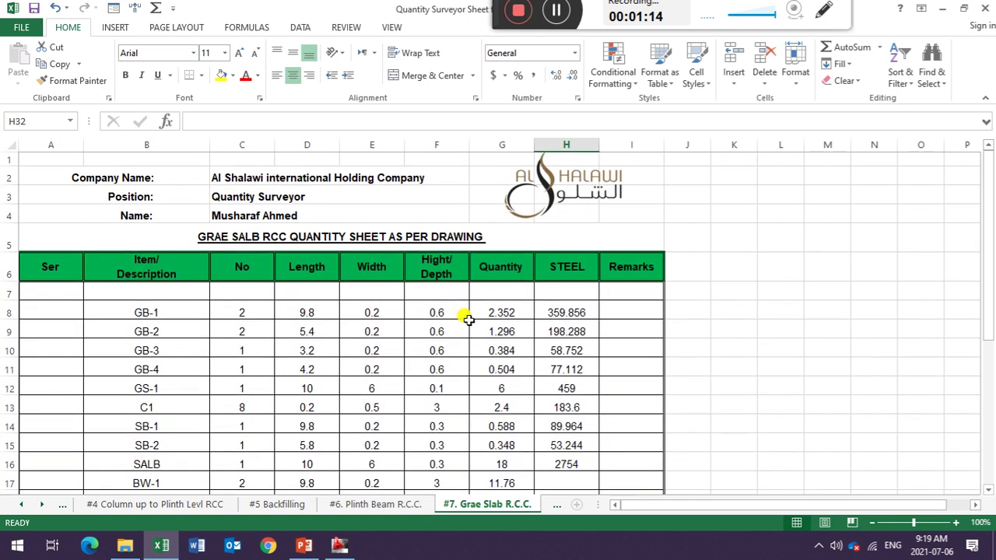
pyautogui.scroll(-1, 465, 316)
pyautogui.scroll(-1, 449, 321)
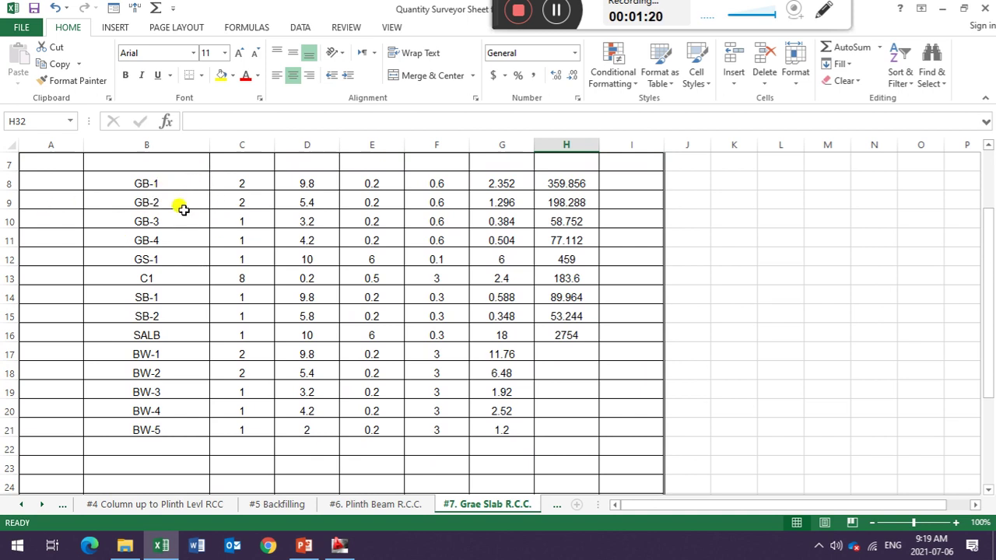
pyautogui.click(339, 544)
# Step: Zoom around GB-1 and GB-4, select the column at the GB-1 end, then switch to PowerPoint
pyautogui.scroll(3, 575, 292)
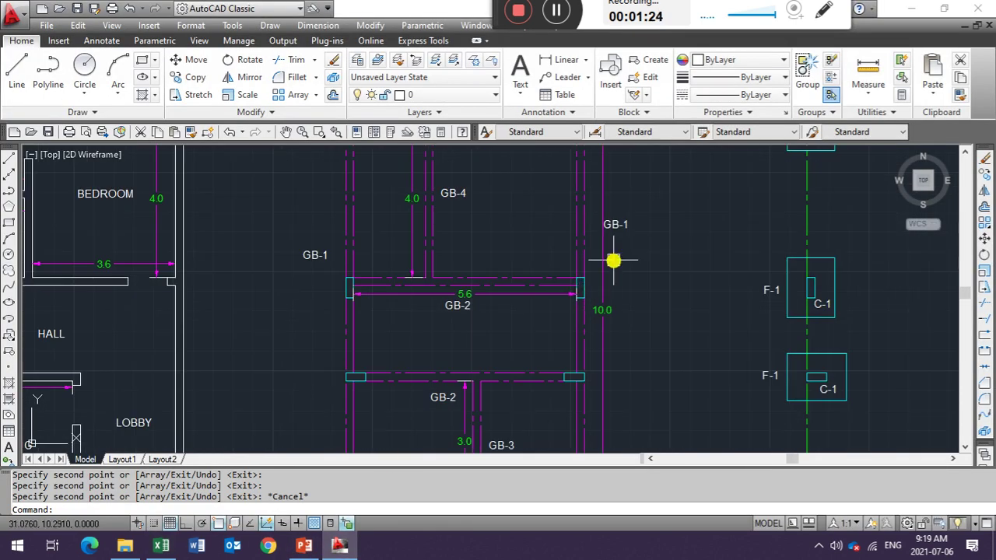
pyautogui.scroll(-2, 393, 315)
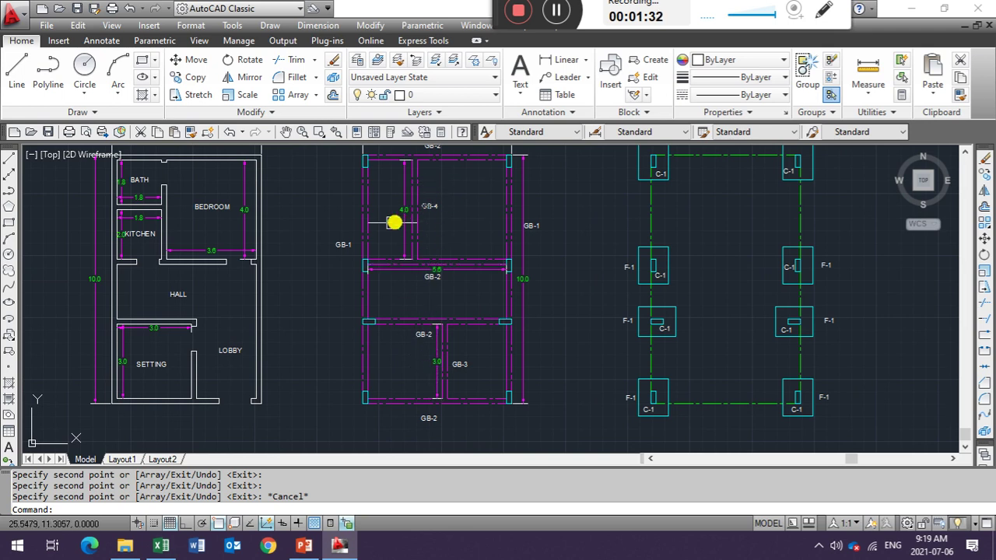
pyautogui.click(367, 263)
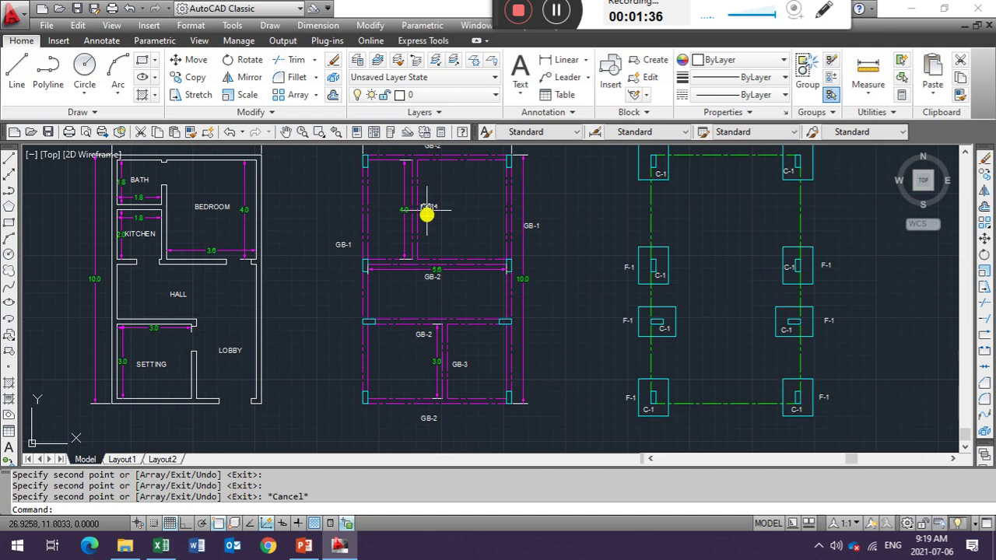
pyautogui.click(303, 546)
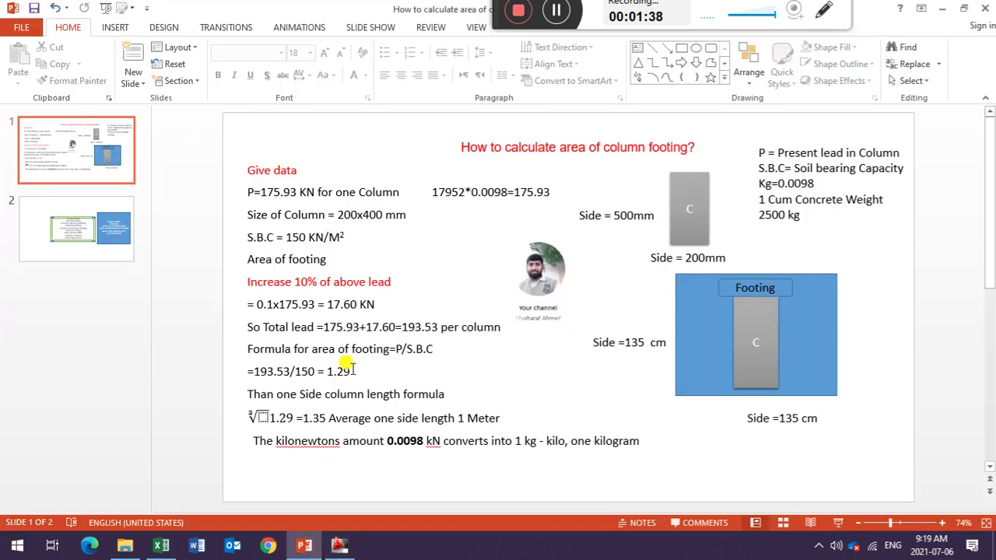
# Step: Switch from the footing calculation slide to the Excel #7. Grae Slab R.C.C. sheet
pyautogui.click(161, 546)
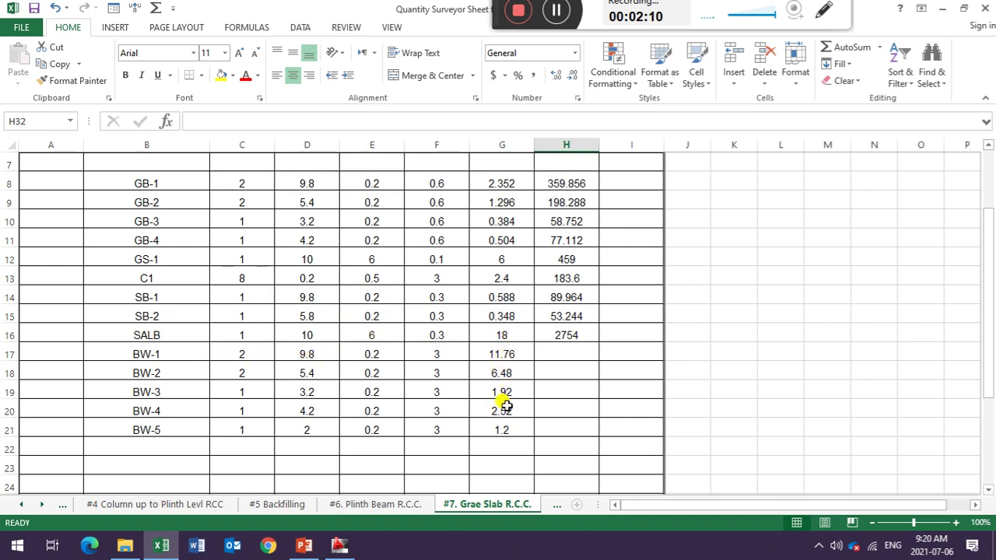
# Step: Inspect the STEEL formulas in cells H8, H11, H12 and H15
pyautogui.scroll(-2, 535, 381)
pyautogui.scroll(-1, 539, 345)
pyautogui.scroll(3, 546, 373)
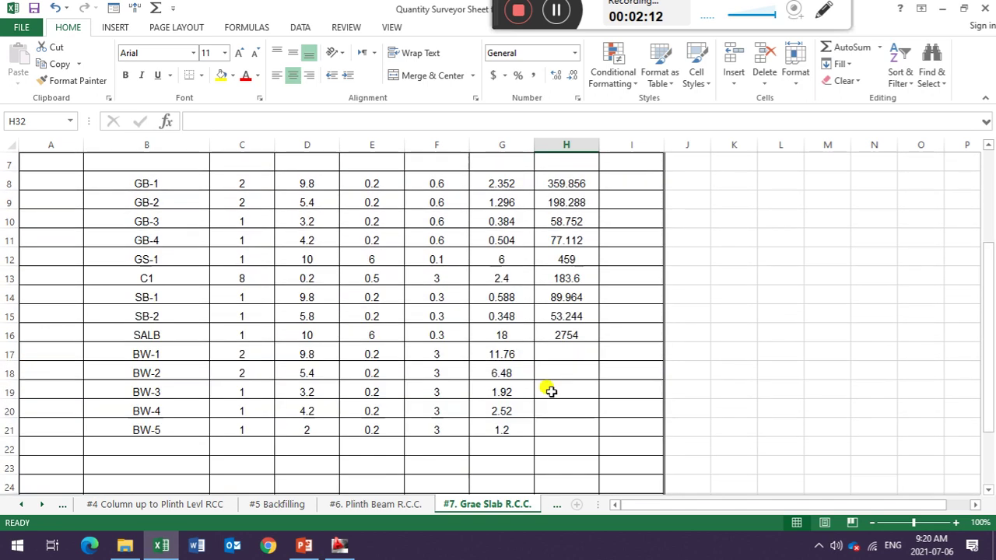
pyautogui.scroll(2, 547, 387)
pyautogui.scroll(-1, 556, 250)
pyautogui.scroll(-1, 557, 289)
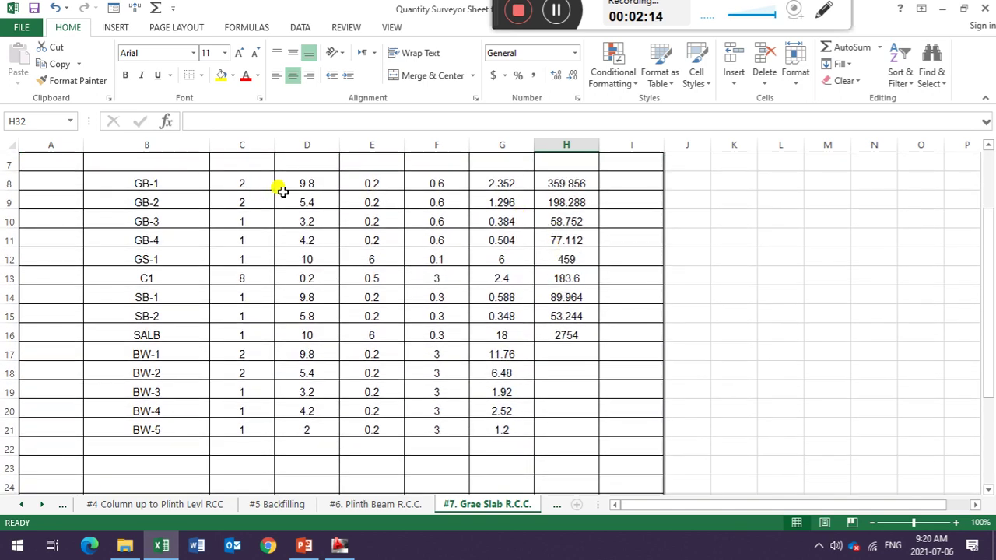
pyautogui.click(566, 186)
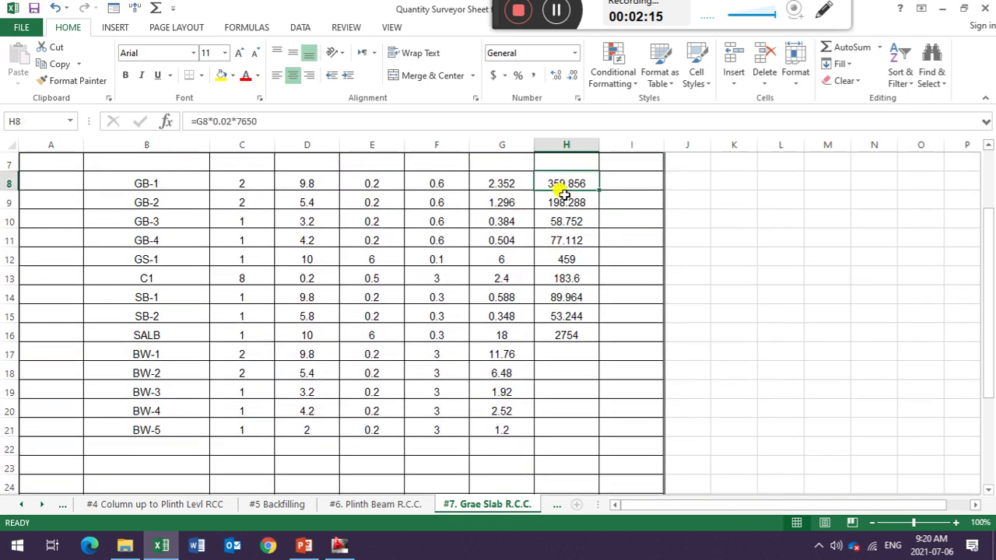
pyautogui.click(566, 241)
pyautogui.click(565, 261)
pyautogui.click(566, 313)
# Step: Scroll down to the G.Total, then return to the column footing slide
pyautogui.scroll(-2, 553, 319)
pyautogui.scroll(-1, 544, 334)
pyautogui.scroll(-1, 511, 431)
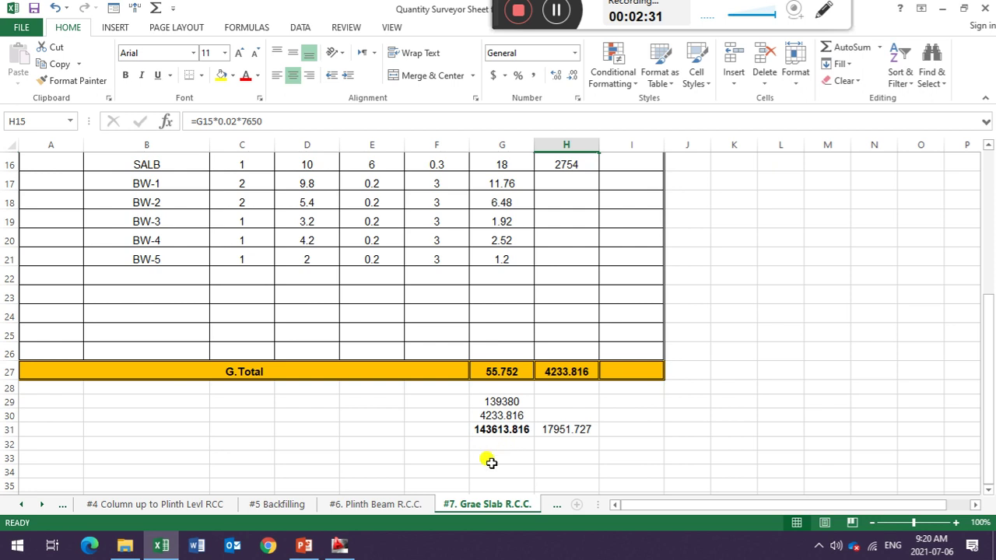
pyautogui.click(304, 545)
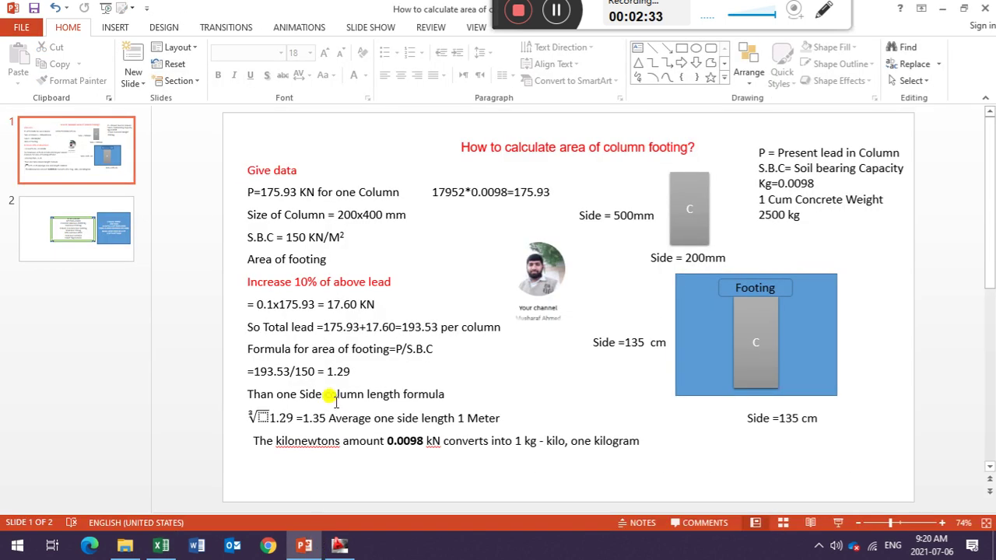
# Step: Check the =G31/8 formula behind the 17951.727 result in cell H31
pyautogui.click(339, 545)
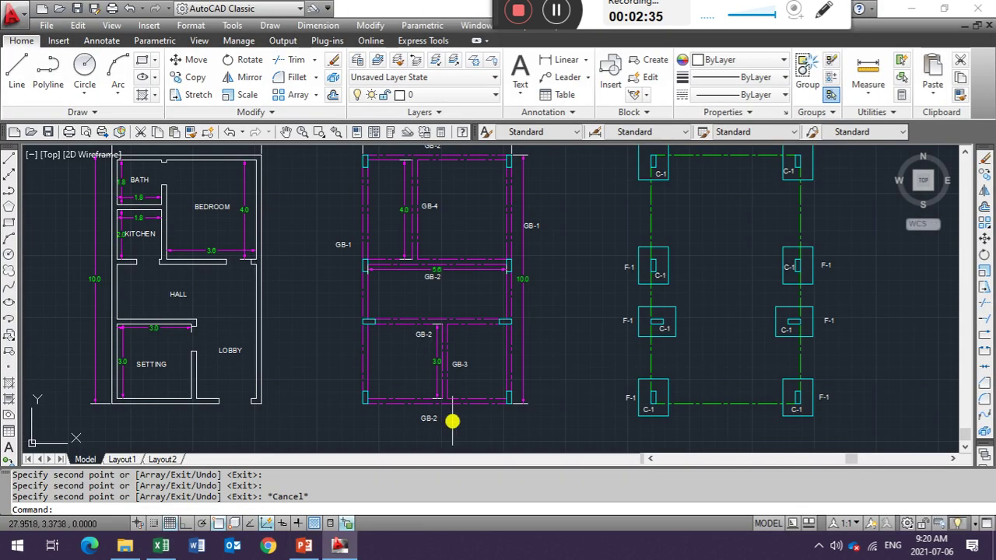
pyautogui.click(304, 546)
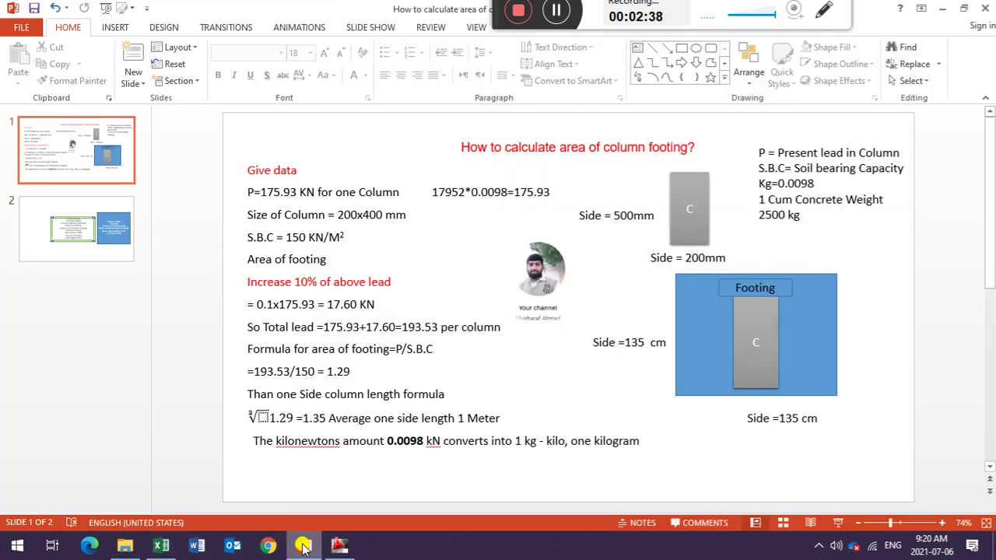
pyautogui.click(161, 545)
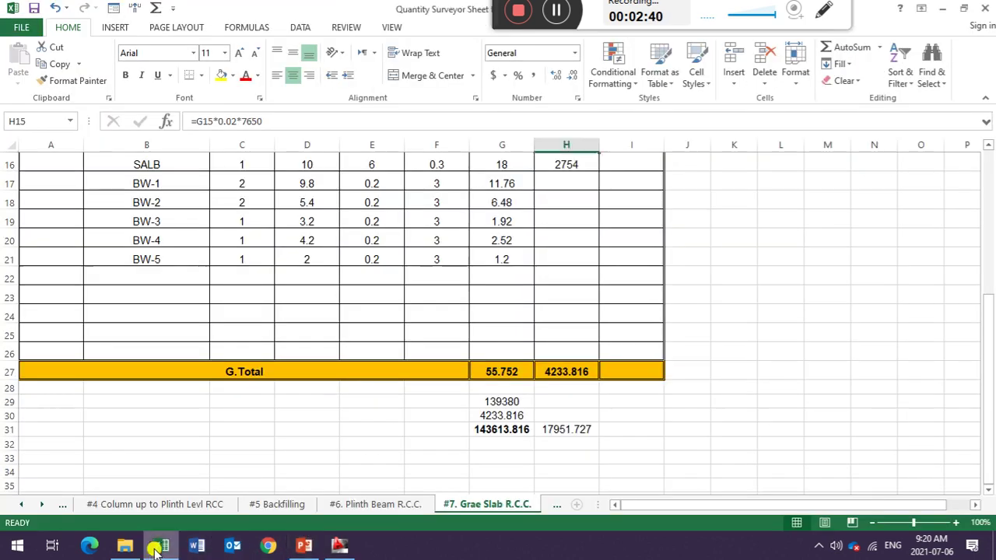
pyautogui.click(572, 431)
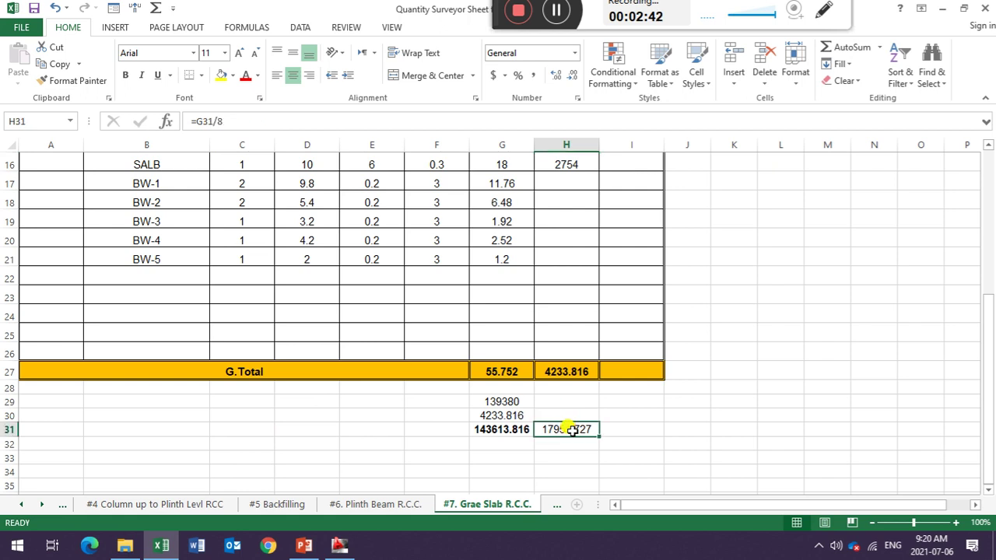
# Step: Return to the AutoCAD drawing and zoom the view
pyautogui.click(339, 545)
pyautogui.scroll(-5, 576, 368)
pyautogui.scroll(3, 577, 368)
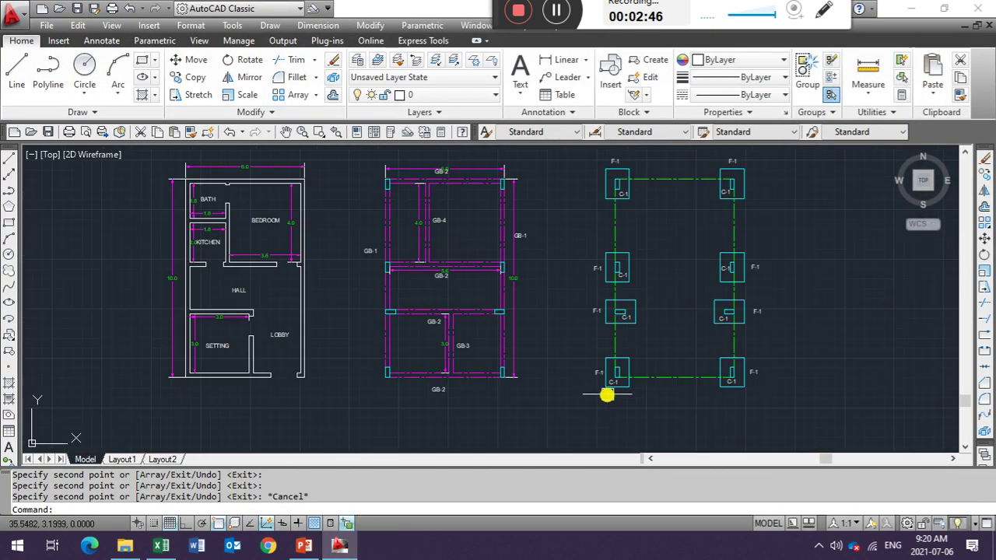
# Step: Select the grid line between the lower footing columns, then return to the Excel sheet
pyautogui.click(658, 377)
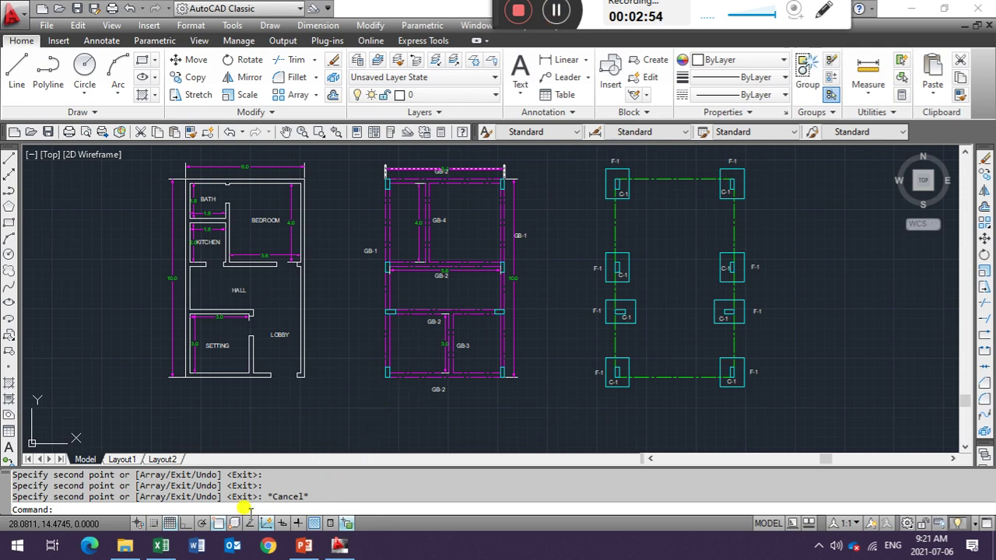
pyautogui.click(160, 547)
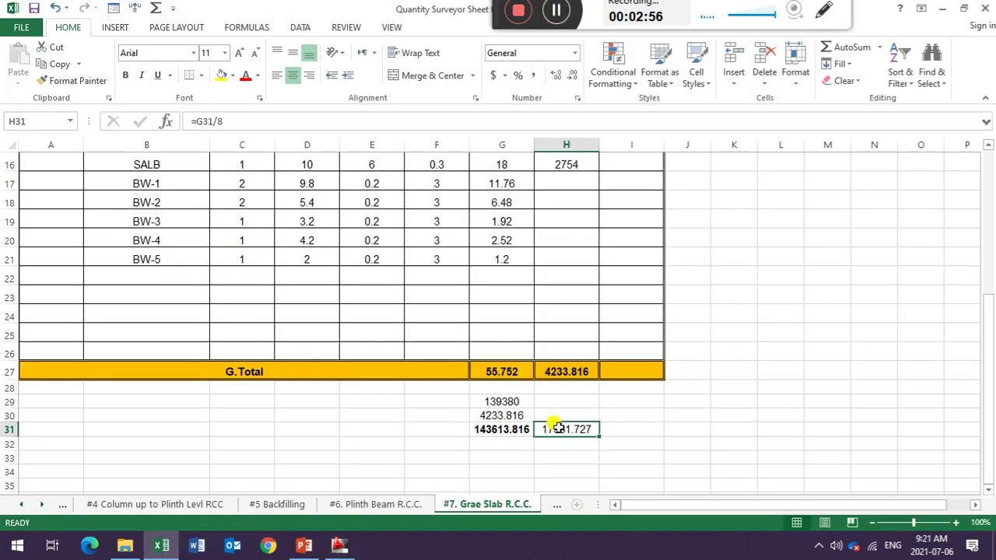
# Step: Bold the 17951.727 result in H31, then switch to the PowerPoint footing slide
pyautogui.hotkey('ctrl', 'b')
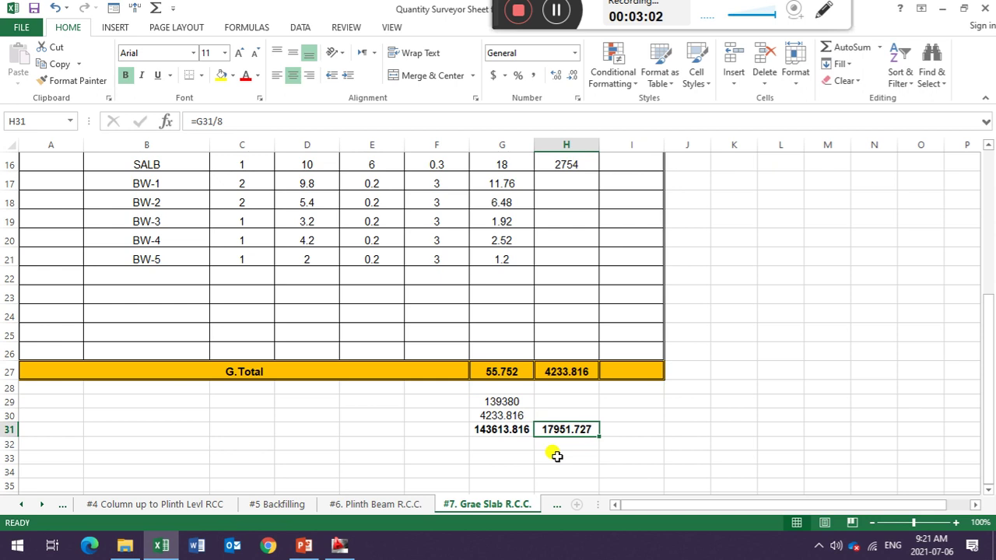
pyautogui.click(303, 545)
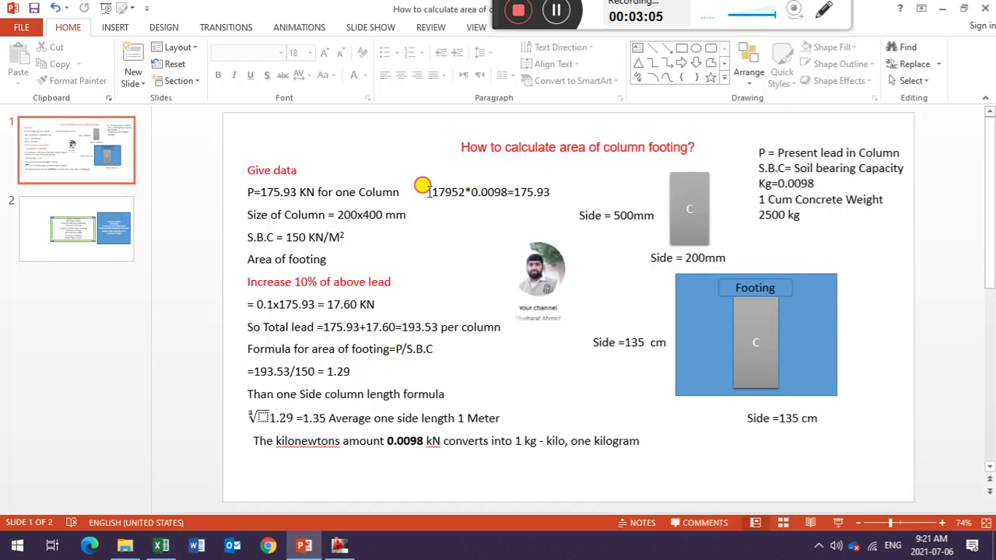
# Step: Point out the 175.93 load line, the Area of footing line and the 1.29 result
pyautogui.moveTo(432, 191); pyautogui.dragTo(445, 184)
pyautogui.click(461, 263)
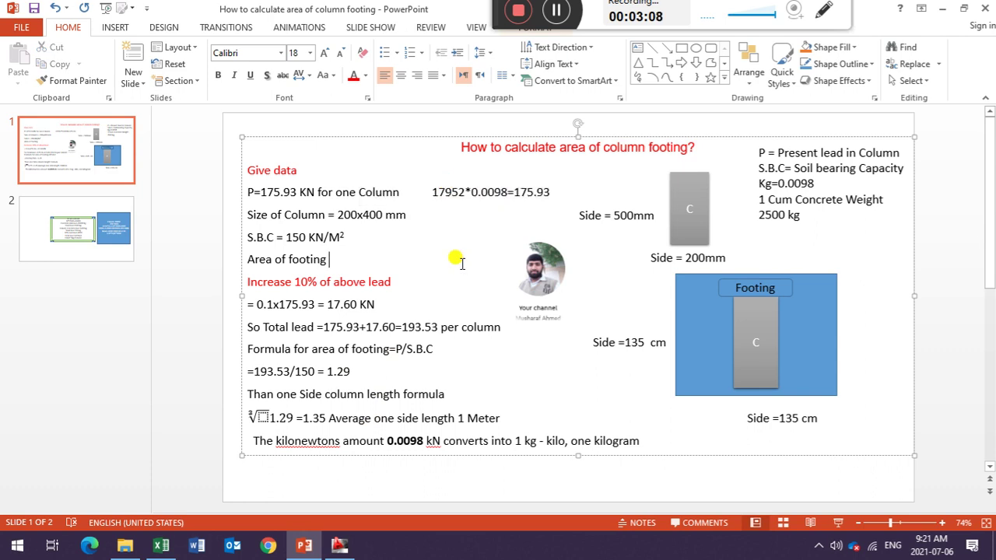
pyautogui.click(512, 374)
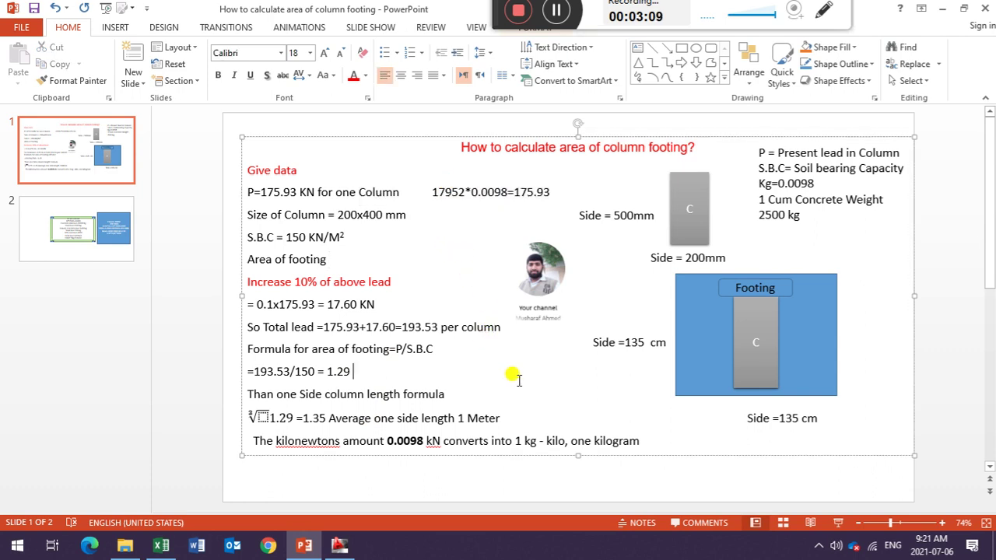
pyautogui.click(458, 477)
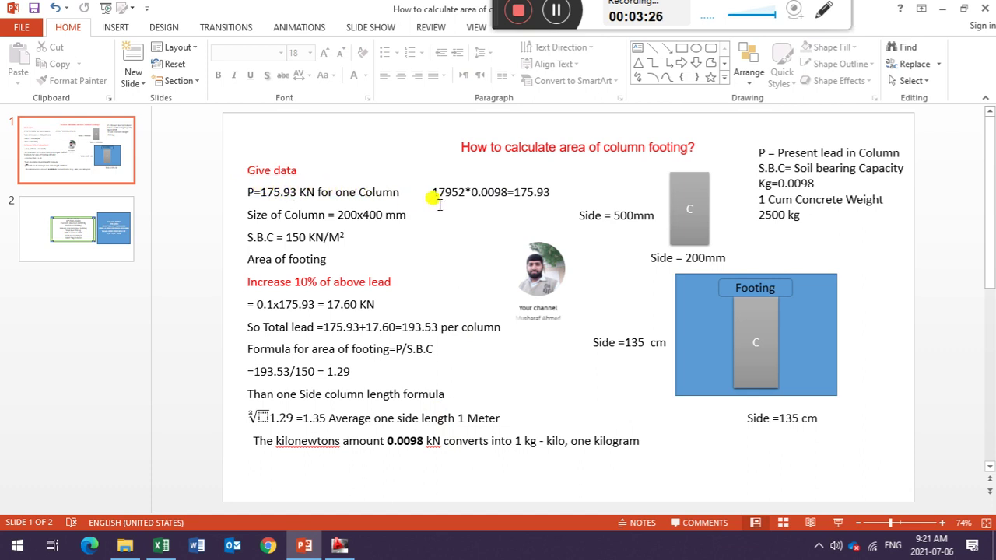
# Step: Edit the column size text from 200x400 to 200x500 mm
pyautogui.click(336, 208)
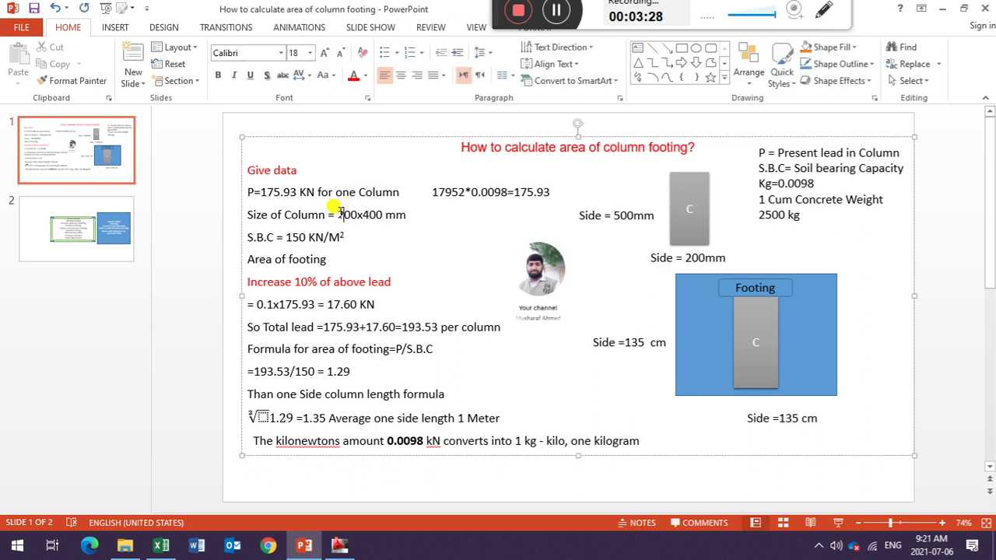
pyautogui.hotkey('shift', 'Right')
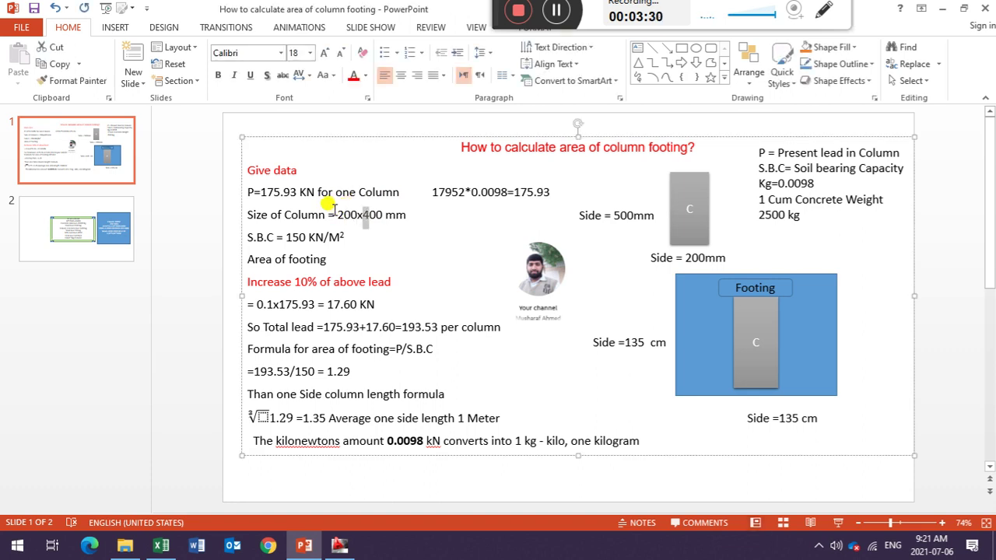
pyautogui.write('5')
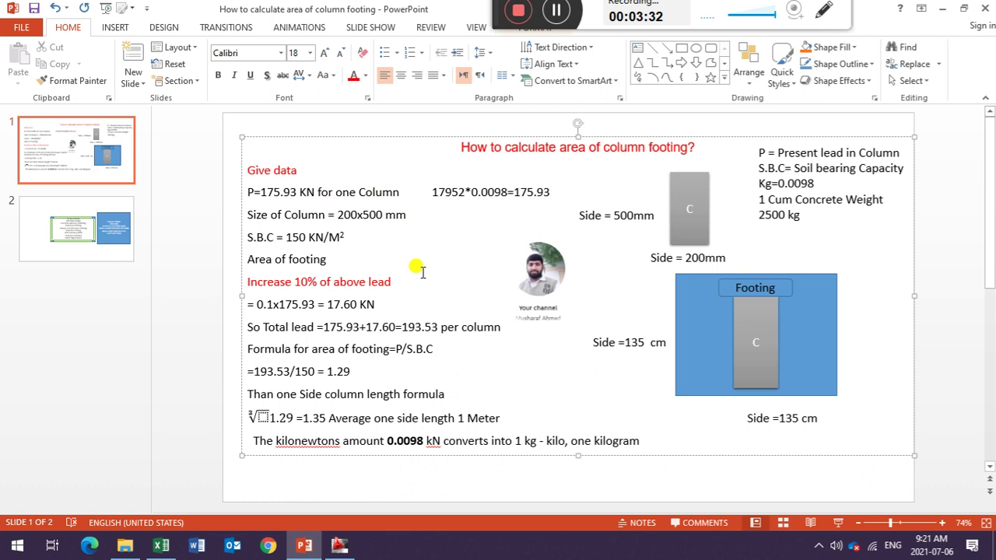
pyautogui.press('Escape')
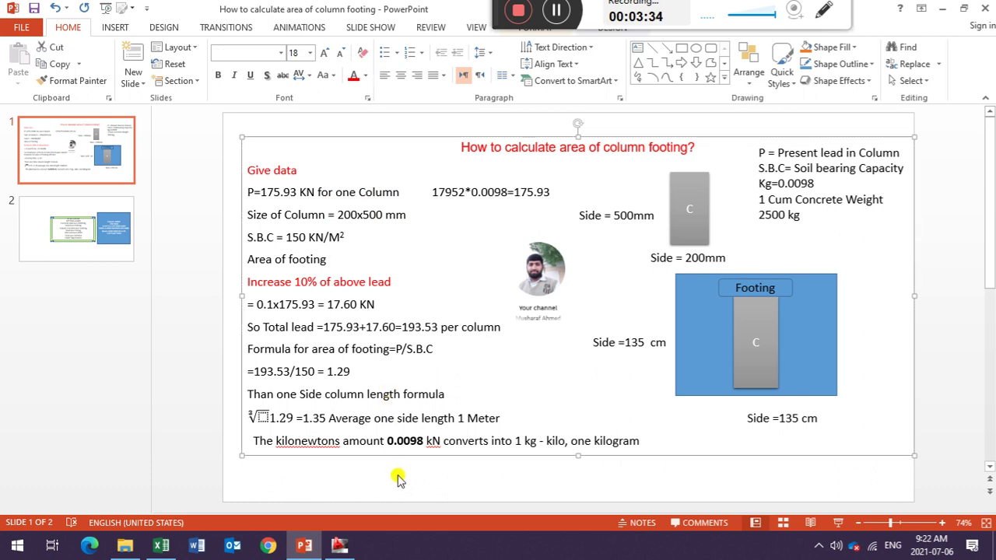
pyautogui.click(397, 484)
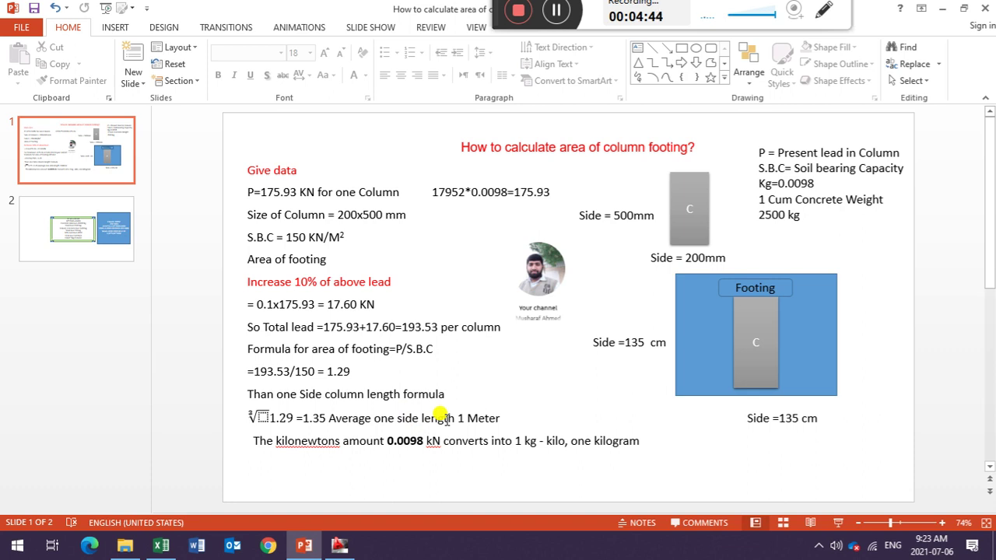
# Step: Switch to AutoCAD and zoom in on footing F-1
pyautogui.click(343, 541)
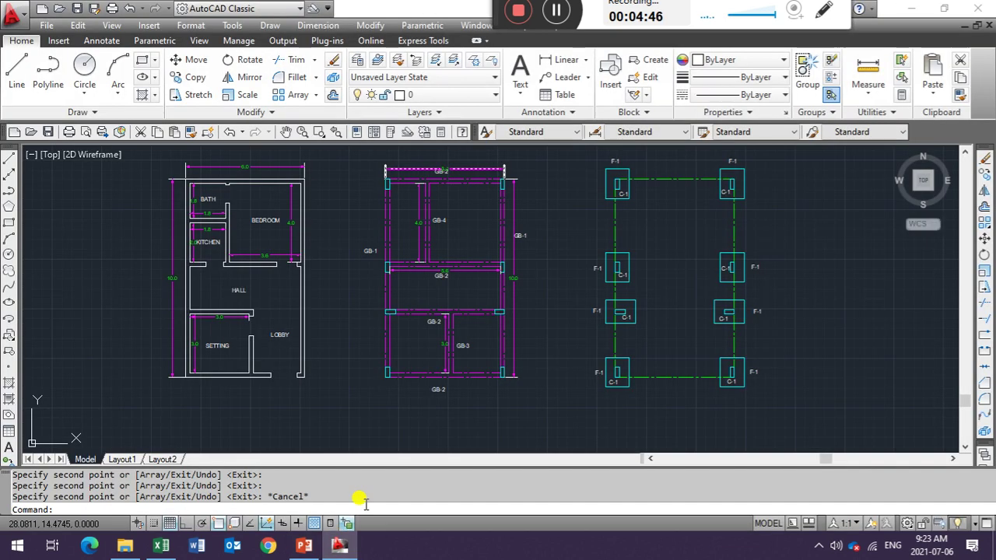
pyautogui.scroll(2, 651, 171)
pyautogui.scroll(3, 508, 278)
pyautogui.scroll(-2, 493, 249)
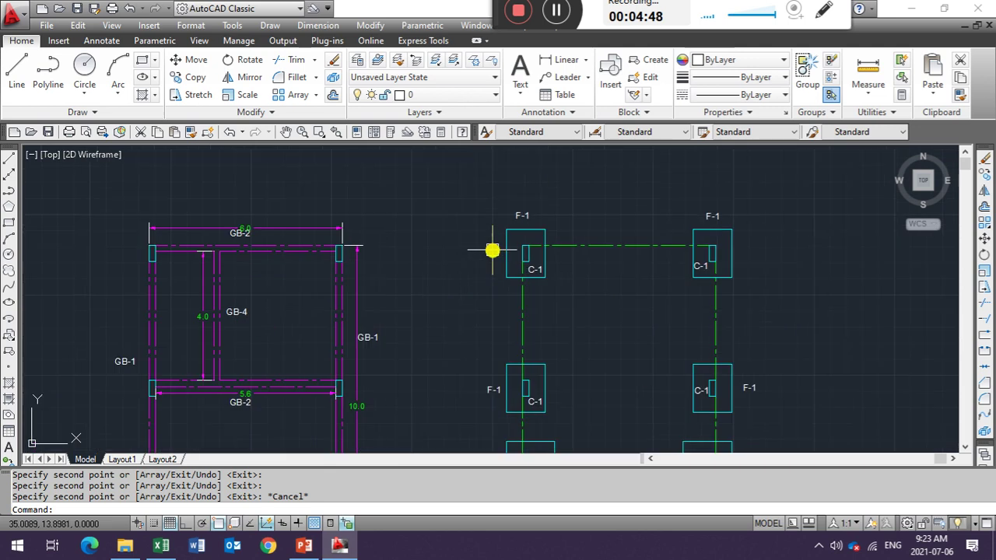
pyautogui.scroll(3, 497, 253)
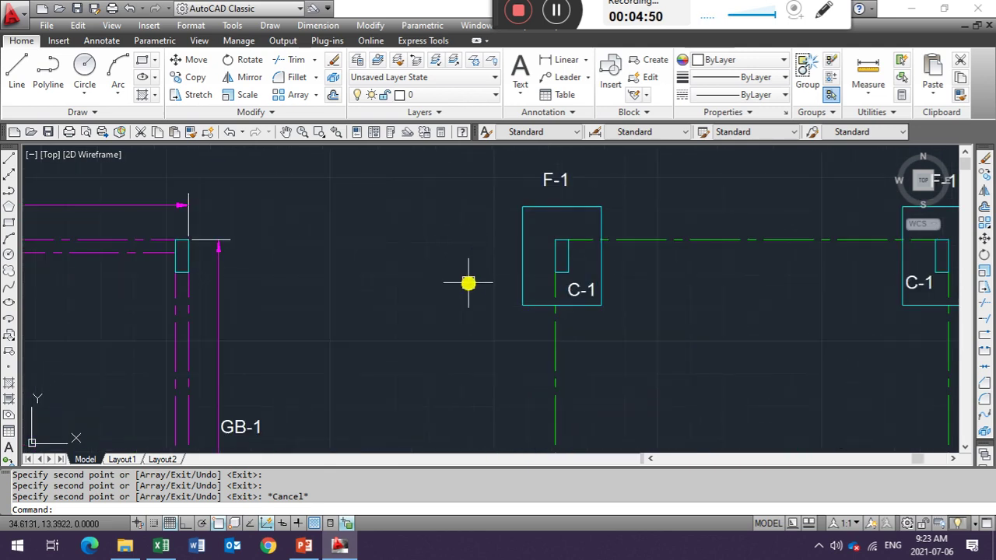
# Step: Place a 1.35 attribute label beside footing F-1 using ATT
pyautogui.write('ATT')
pyautogui.press('Return')
pyautogui.write('1.35')
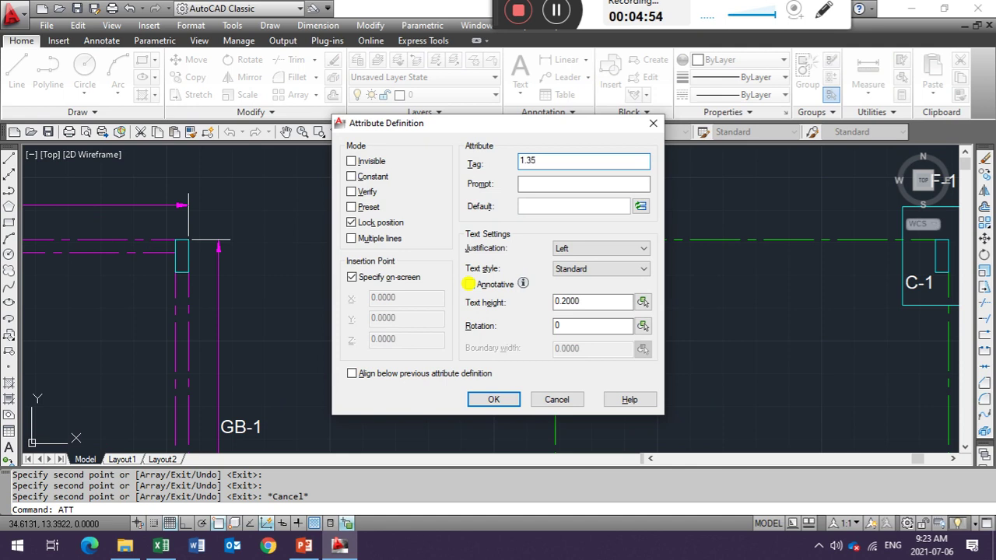
pyautogui.press('Return')
pyautogui.click(469, 266)
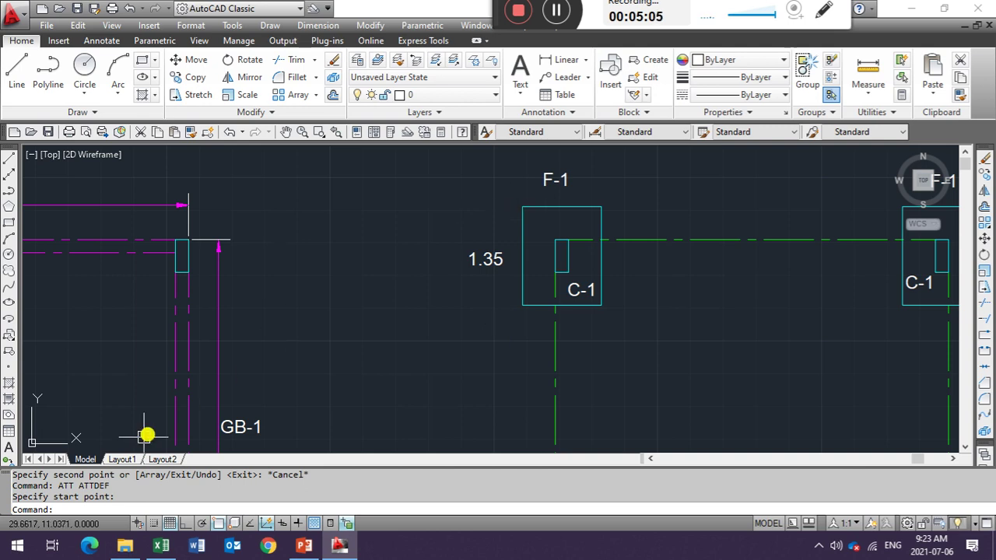
# Step: Try evaluating 1.35x1.35 with AutoCAD's CAL, cancel after the syntax error, and open Windows search
pyautogui.write('cal')
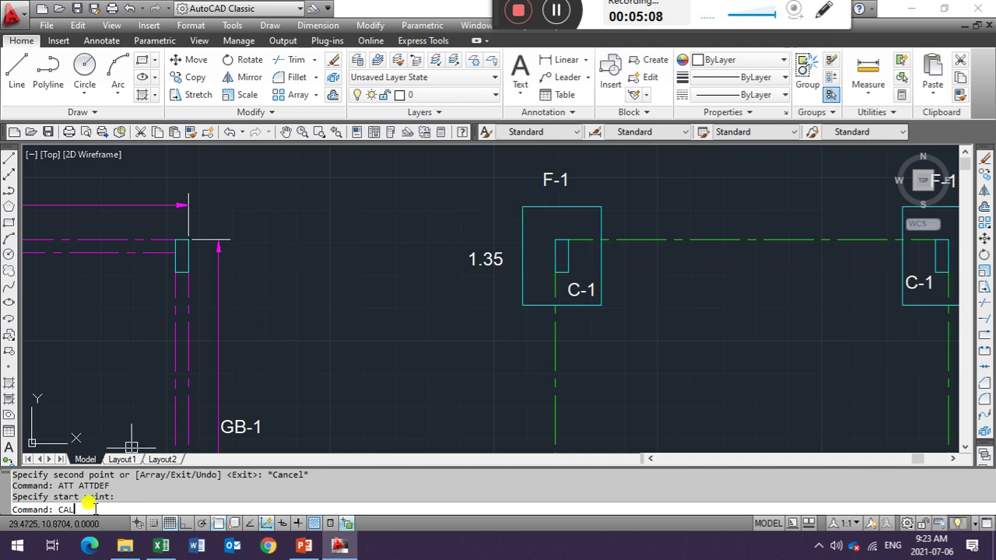
pyautogui.press('Return')
pyautogui.write('.3')
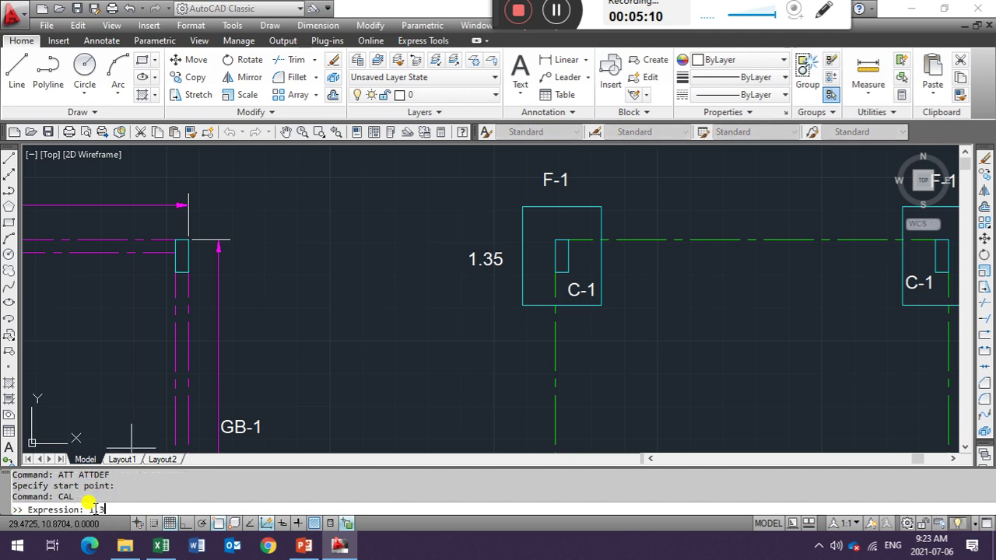
pyautogui.write('x1.35')
pyautogui.press('Return')
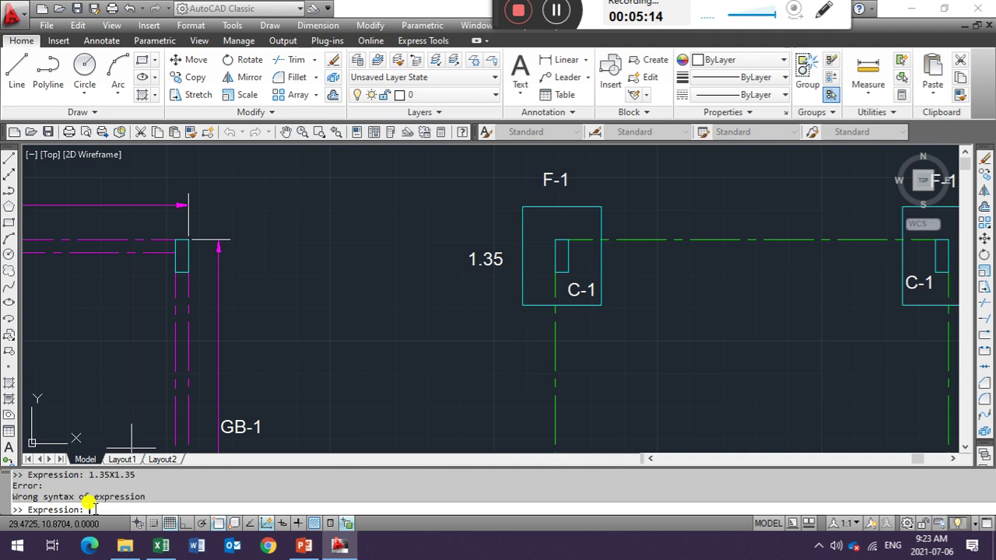
pyautogui.press('Escape')
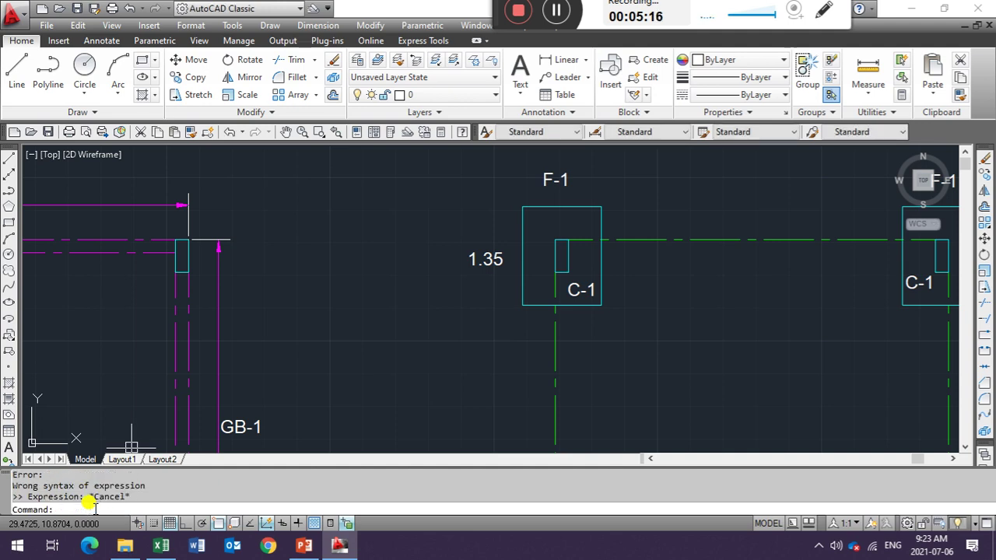
pyautogui.click(4, 549)
# Step: Compute 1.35 × 1.35 = 1.8225 in Windows Calculator, then minimize it to return to AutoCAD
pyautogui.write('CAL')
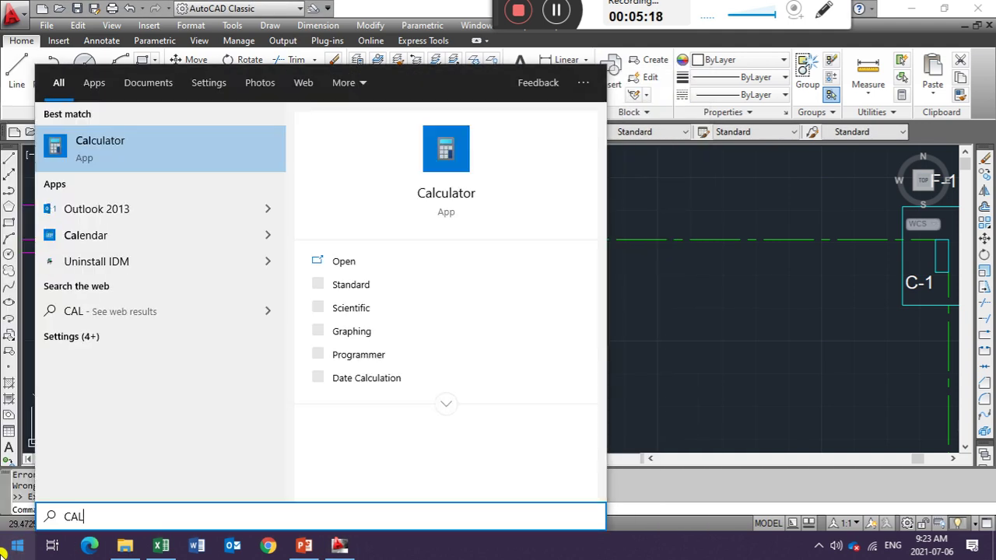
pyautogui.press('Return')
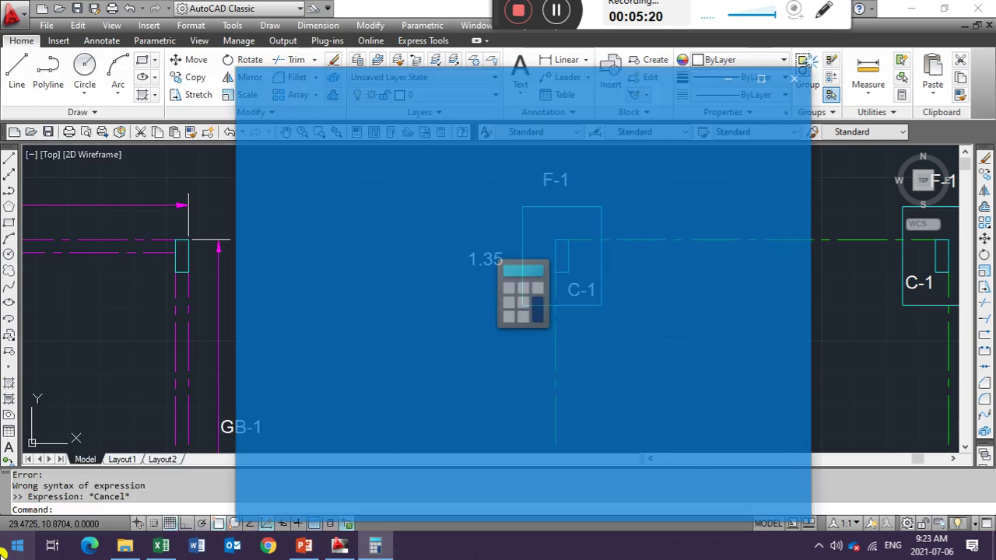
pyautogui.write('1.35')
pyautogui.press('*')
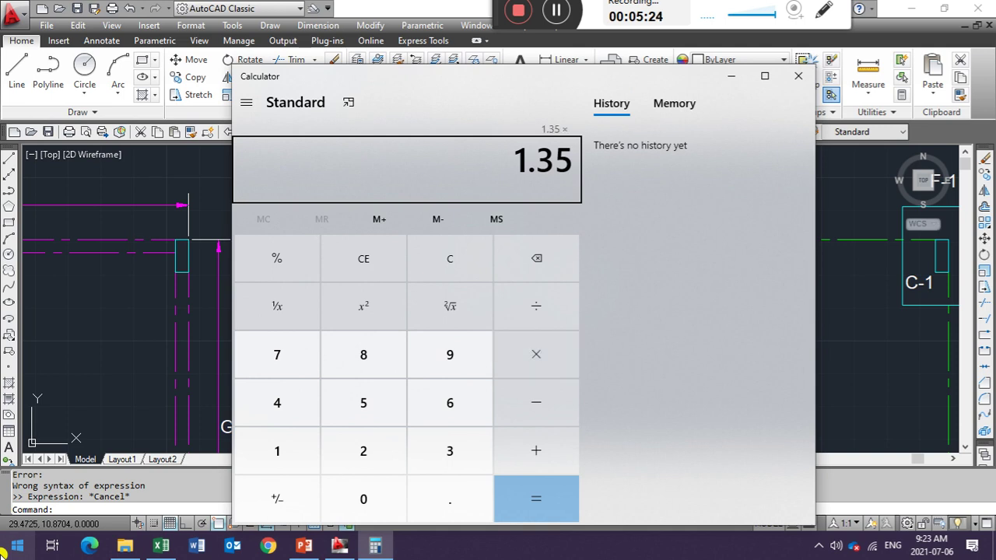
pyautogui.write('1.35')
pyautogui.press('Return')
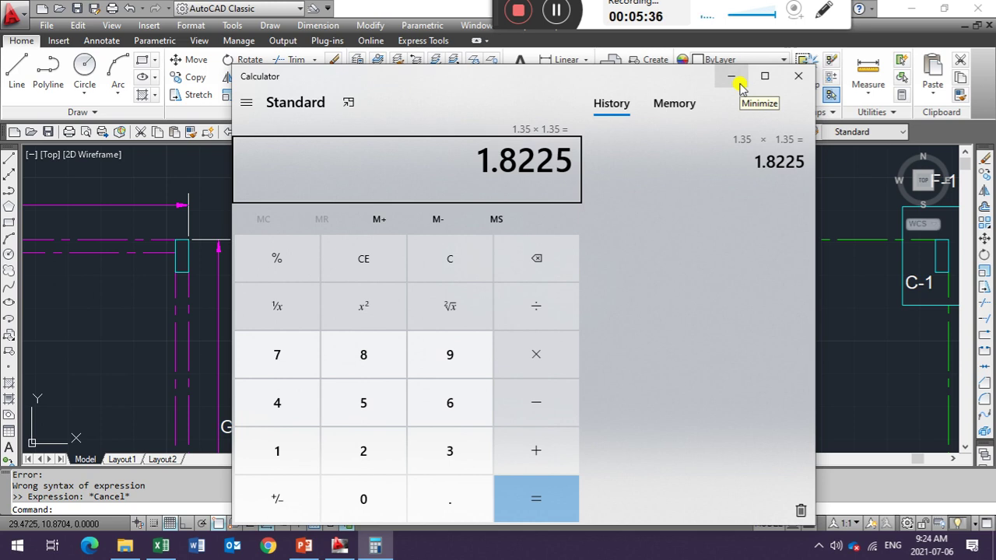
pyautogui.click(734, 78)
# Step: Add a multiline text note 'AREA OF ONE COLUMN =1.85' left of footing F-1
pyautogui.write('att')
pyautogui.press('Return')
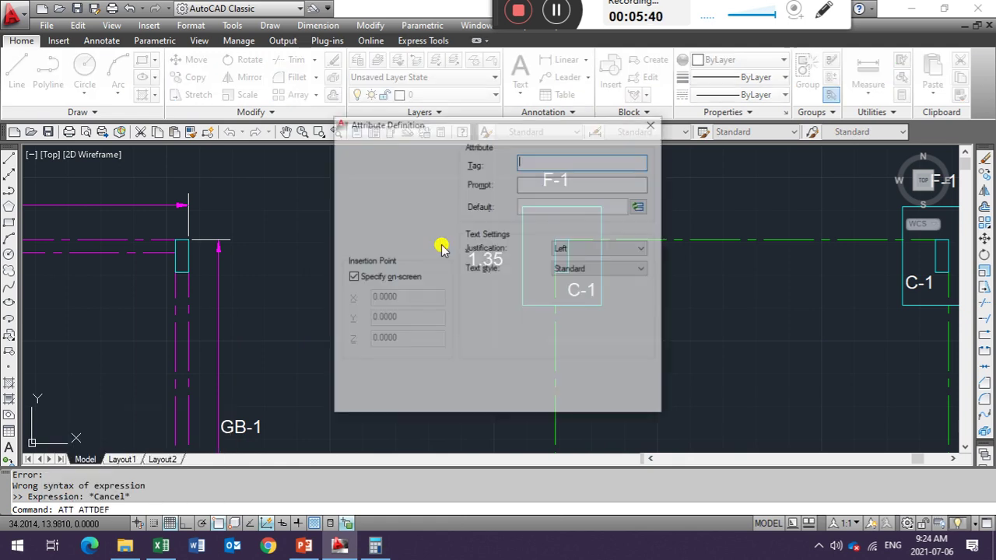
pyautogui.write('f1')
pyautogui.press('Escape')
pyautogui.write('t')
pyautogui.press('Return')
pyautogui.click(289, 184)
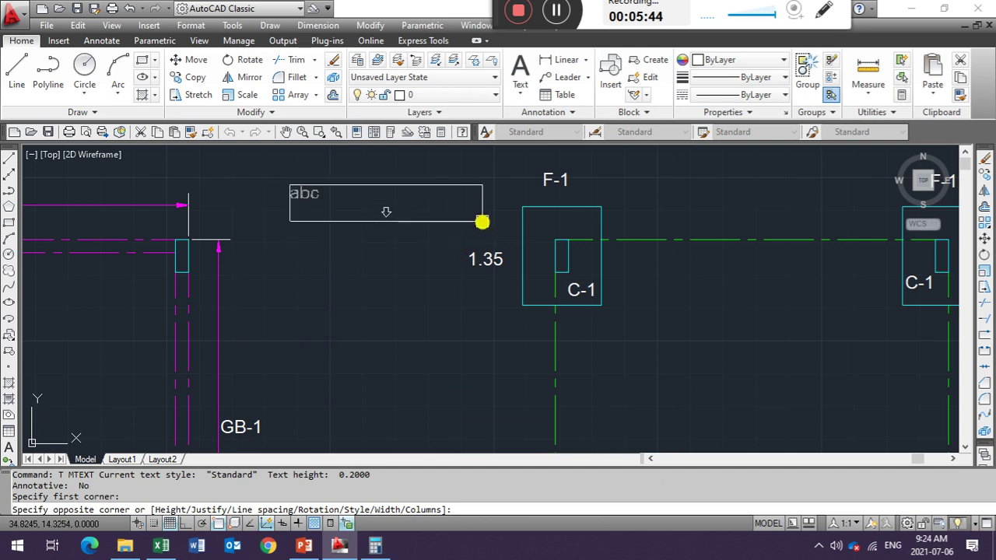
pyautogui.click(482, 221)
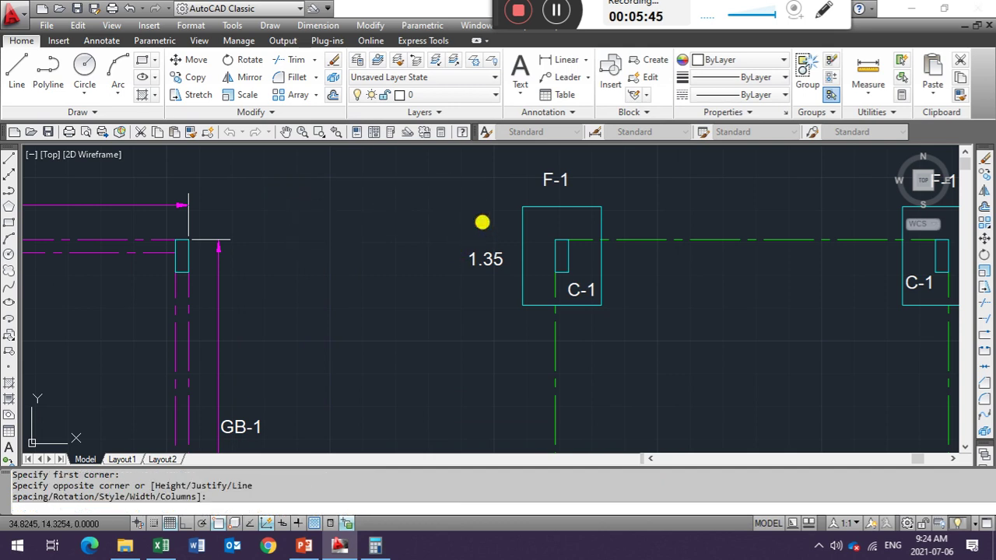
pyautogui.write('AREA OF ONE COL')
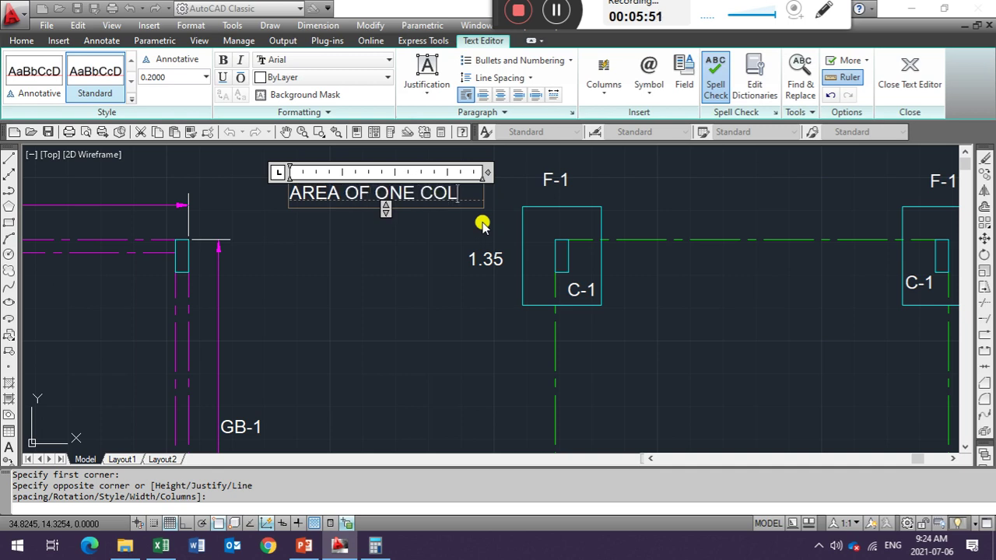
pyautogui.write('UMN =1')
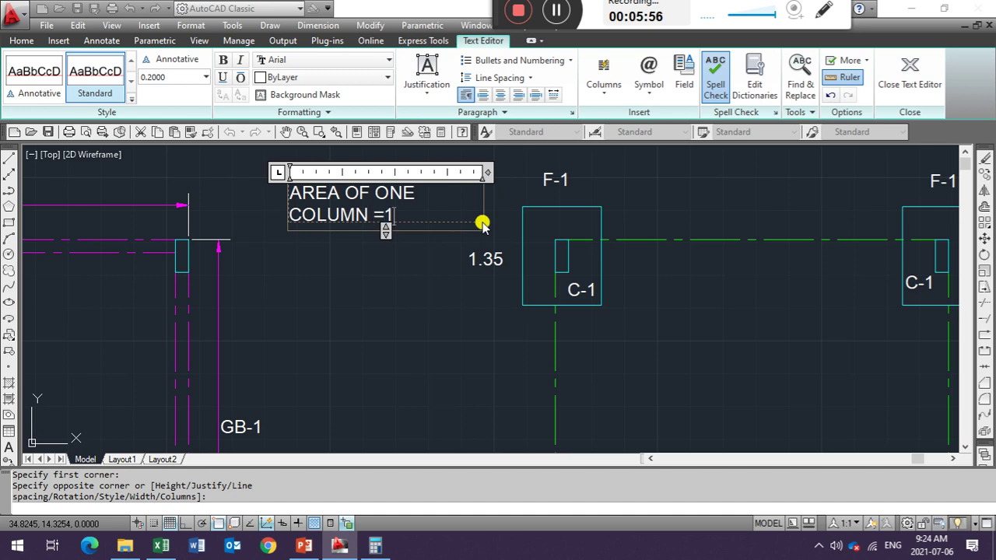
pyautogui.write('.85')
pyautogui.click(435, 266)
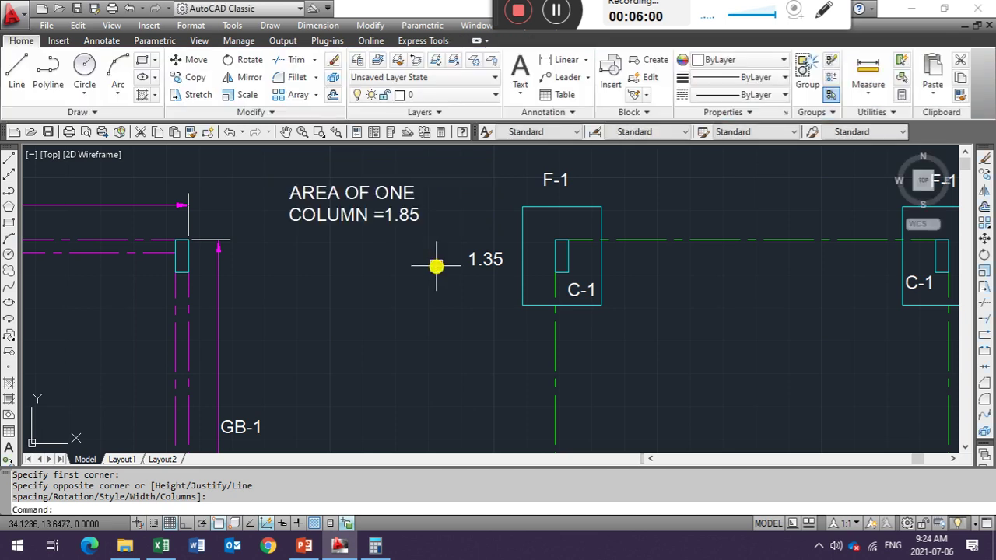
pyautogui.press('Tab')
# Step: Verify 1.35*1.35 = 1.8225 with AutoCAD's CAL command
pyautogui.write('CAL')
pyautogui.press('Return')
pyautogui.write('1')
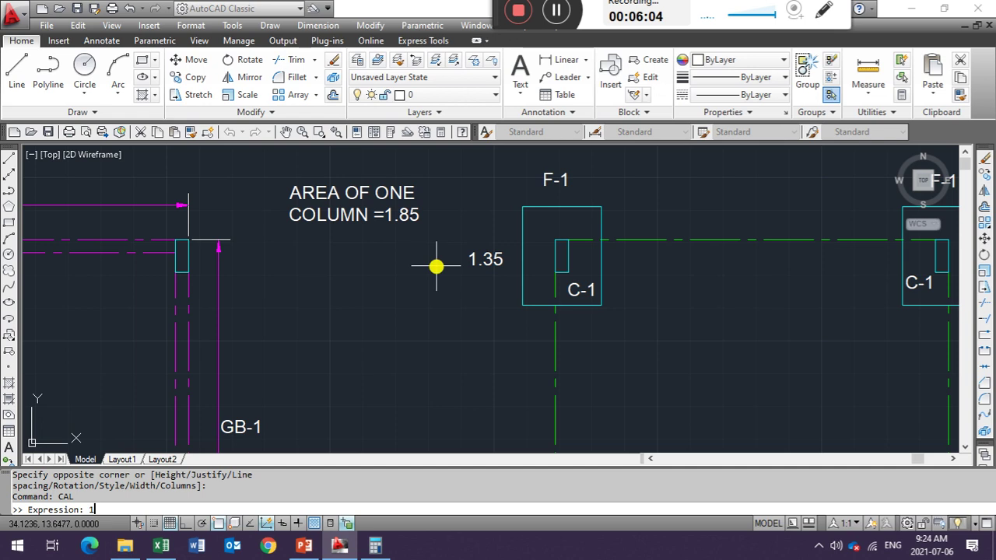
pyautogui.write('.35*')
pyautogui.write('1.')
pyautogui.write('35')
pyautogui.press('Return')
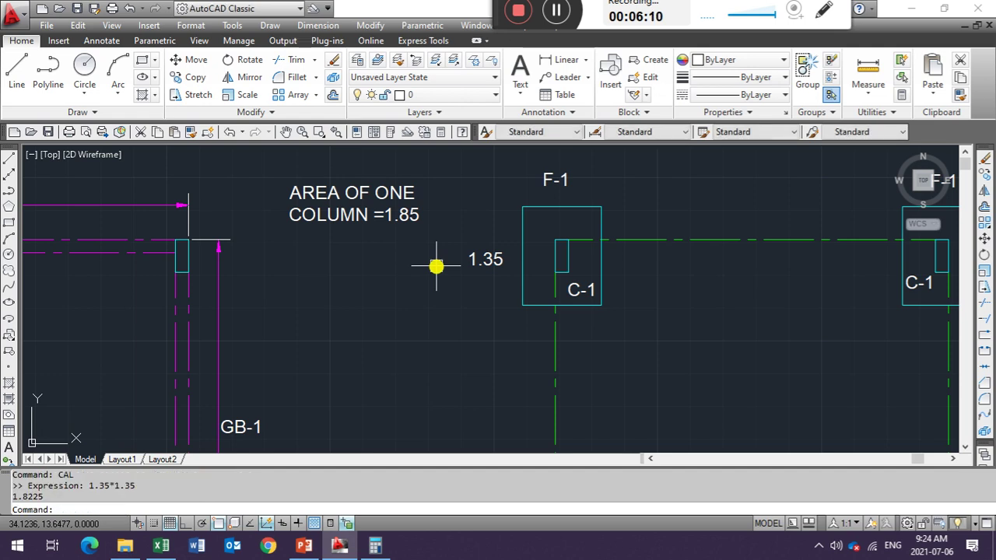
# Step: Edit the area note so it reads AREA OF ONE COLUMN =1.8225
pyautogui.click(408, 215)
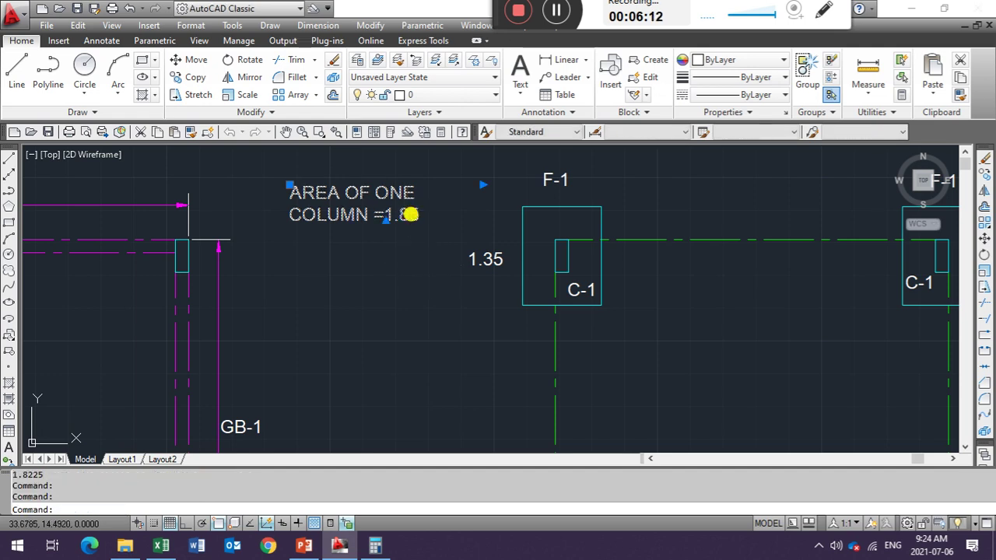
pyautogui.doubleClick(410, 214)
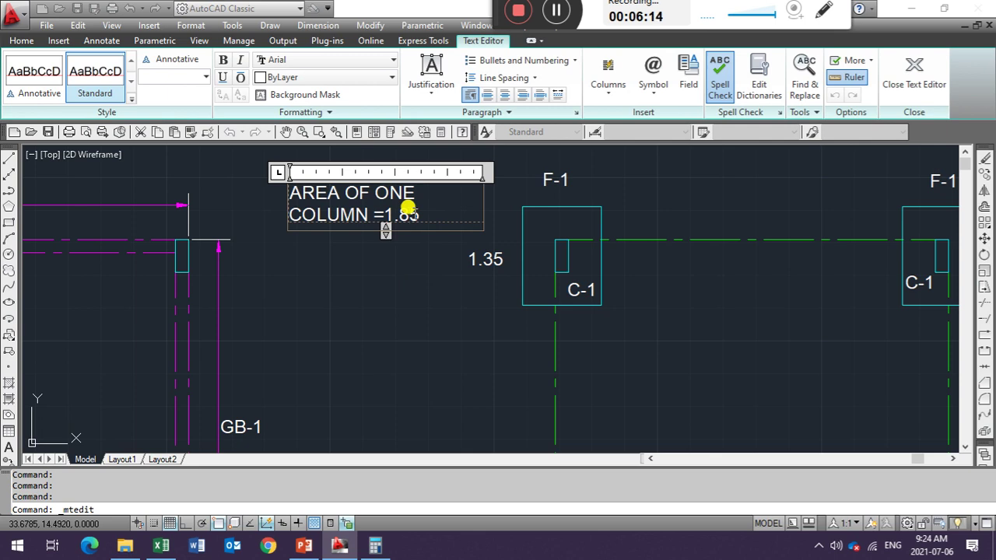
pyautogui.write('22')
pyautogui.click(433, 284)
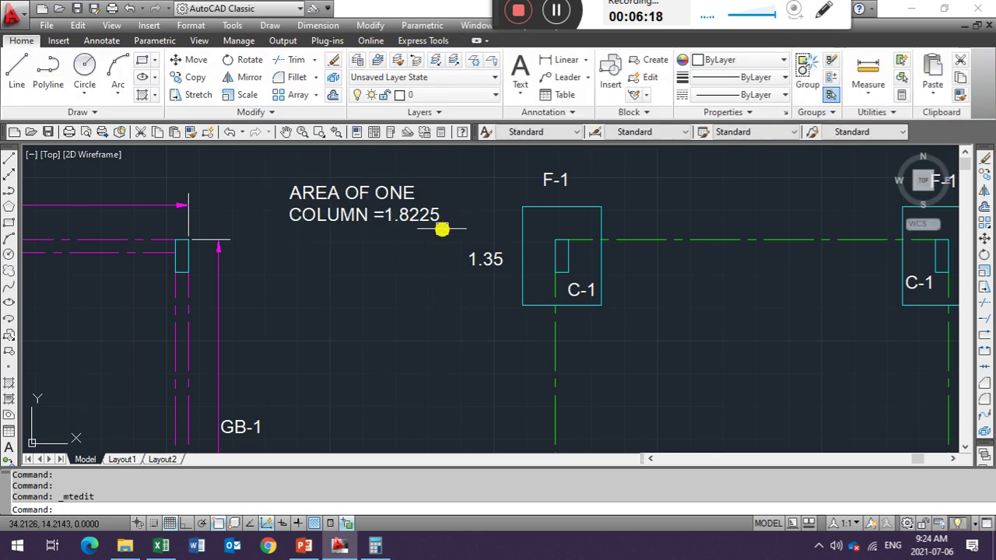
pyautogui.scroll(-2, 477, 289)
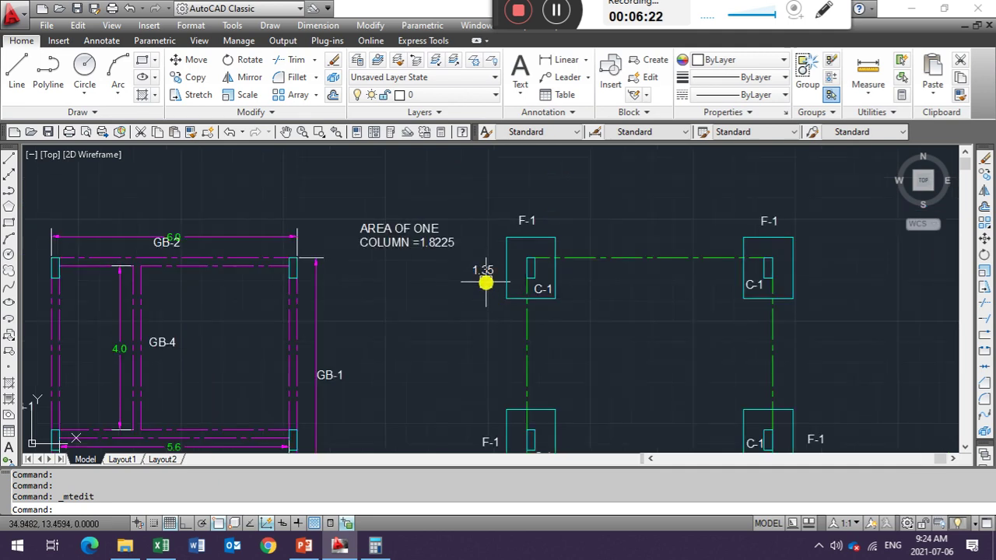
pyautogui.scroll(1, 486, 284)
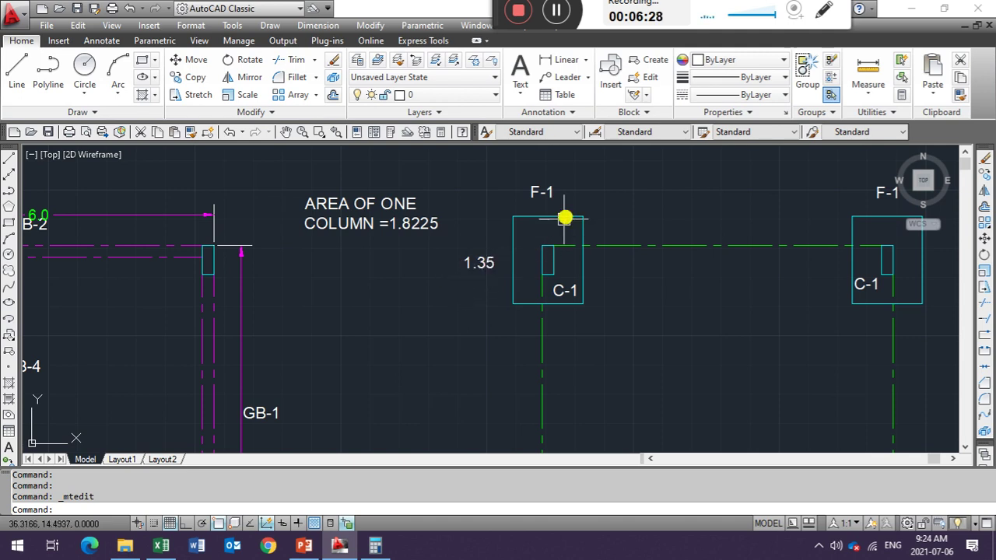
pyautogui.scroll(-2, 574, 264)
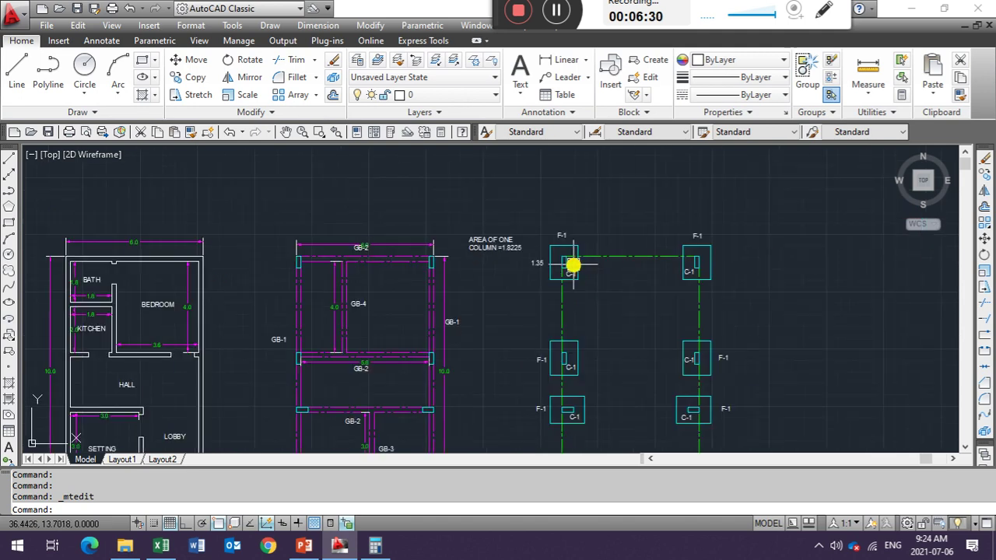
pyautogui.scroll(3, 573, 263)
pyautogui.scroll(3, 556, 283)
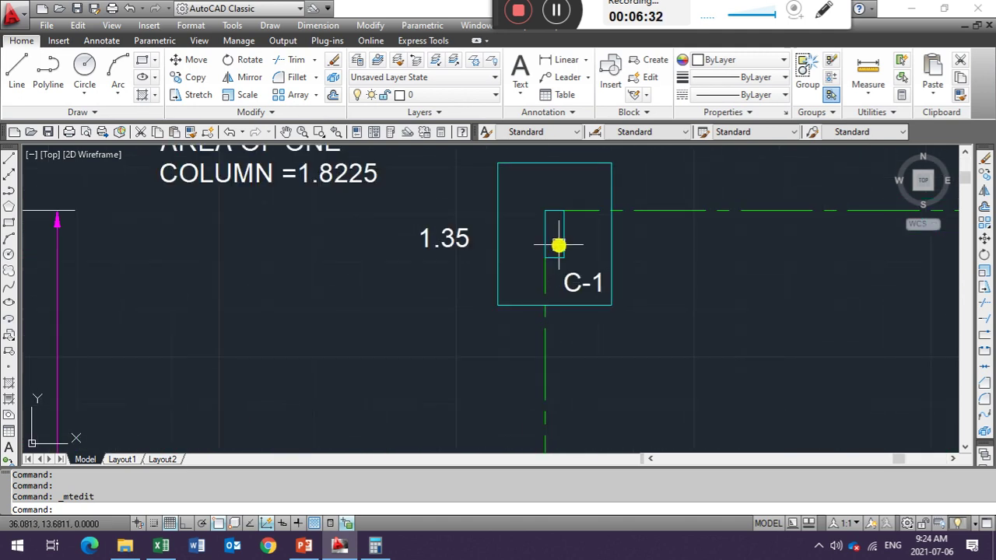
pyautogui.scroll(1, 537, 252)
pyautogui.write('L')
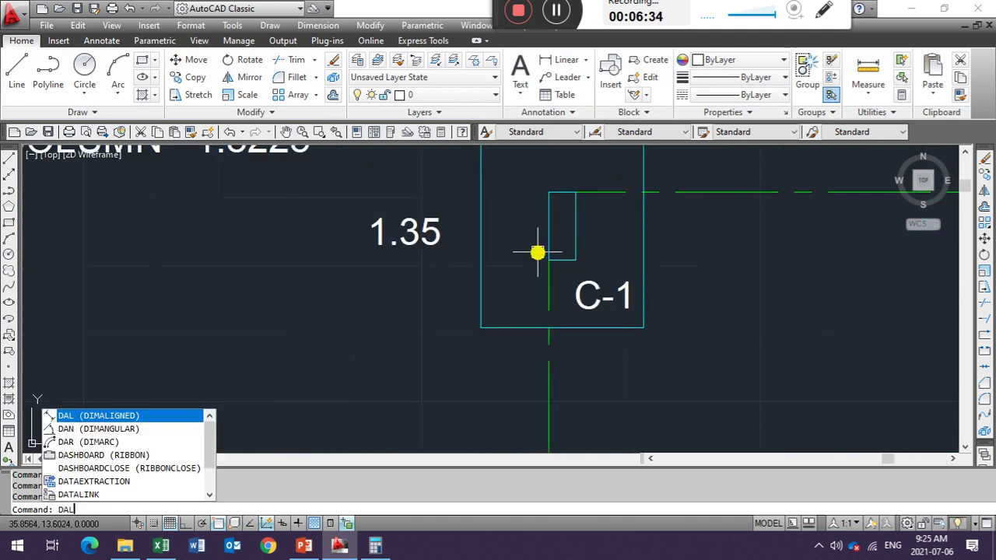
pyautogui.press('Return')
pyautogui.click(549, 260)
pyautogui.click(549, 199)
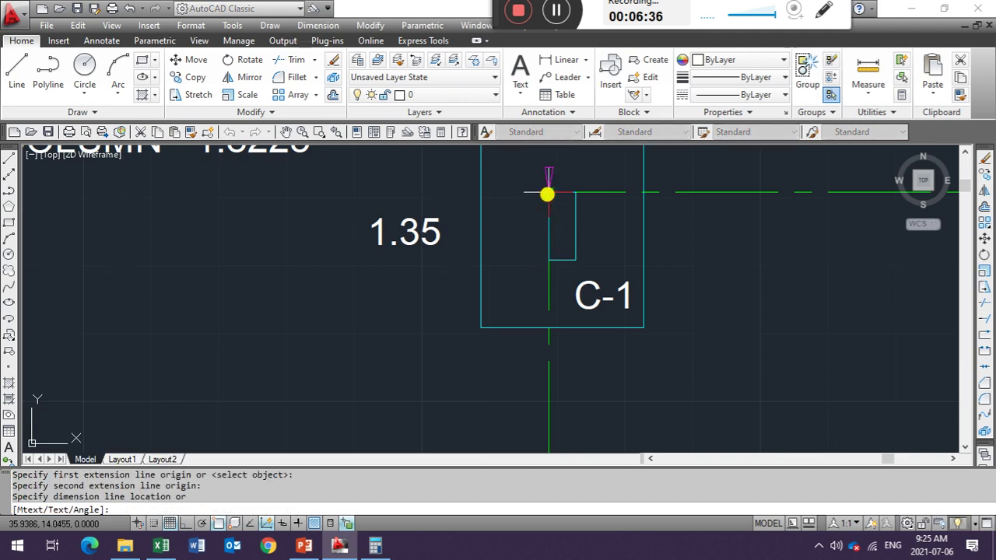
pyautogui.click(505, 204)
pyautogui.press('Return')
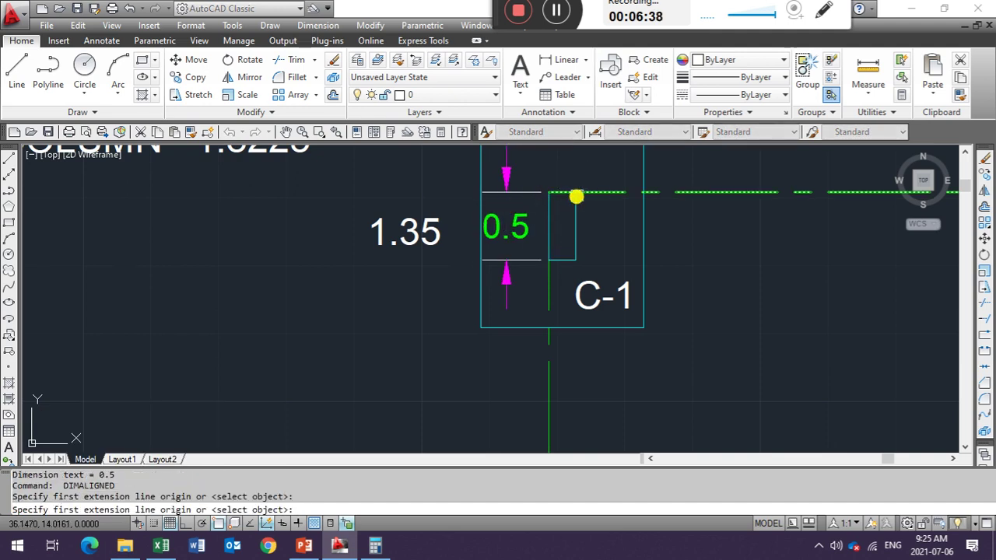
pyautogui.press('Return')
pyautogui.click(570, 191)
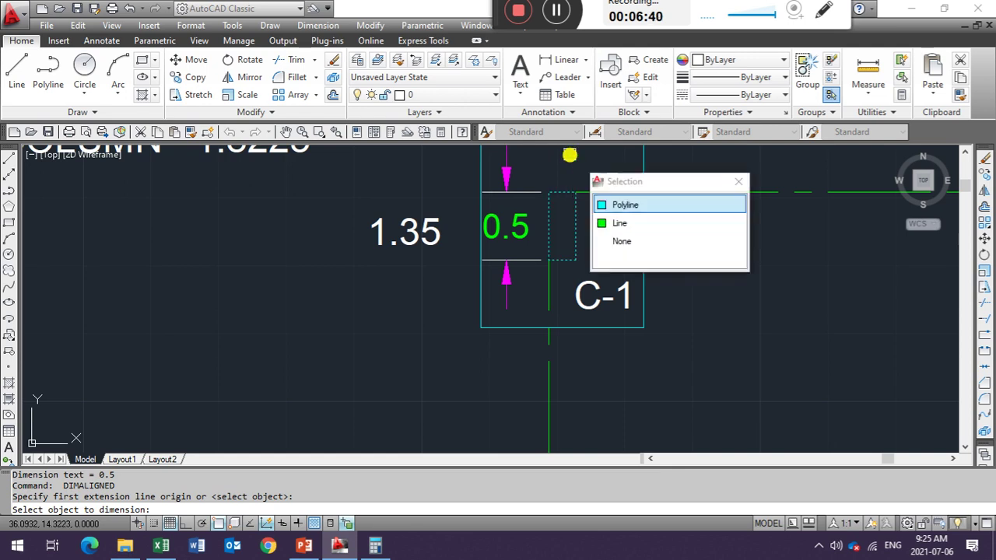
pyautogui.click(570, 160)
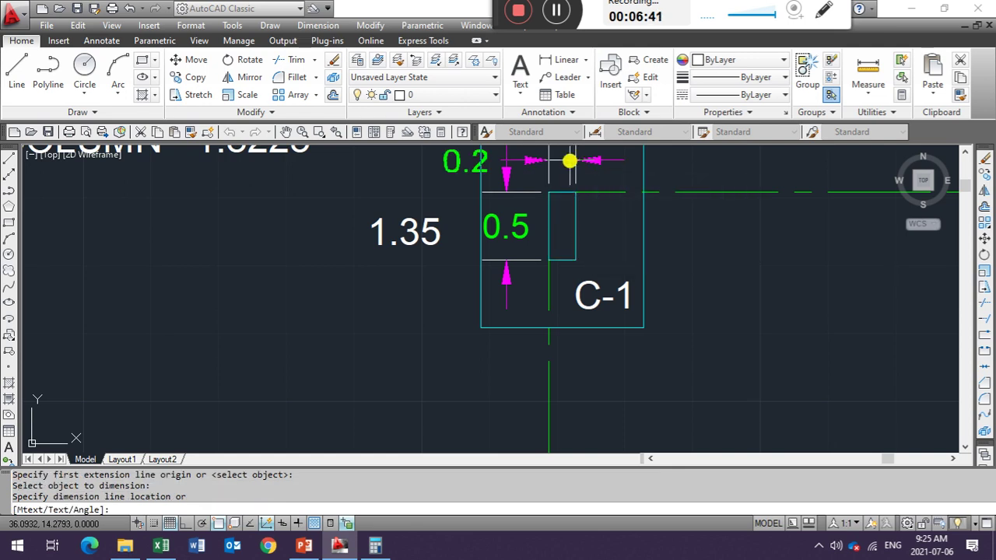
pyautogui.click(569, 160)
pyautogui.scroll(-3, 544, 249)
pyautogui.scroll(5, 535, 211)
pyautogui.click(534, 222)
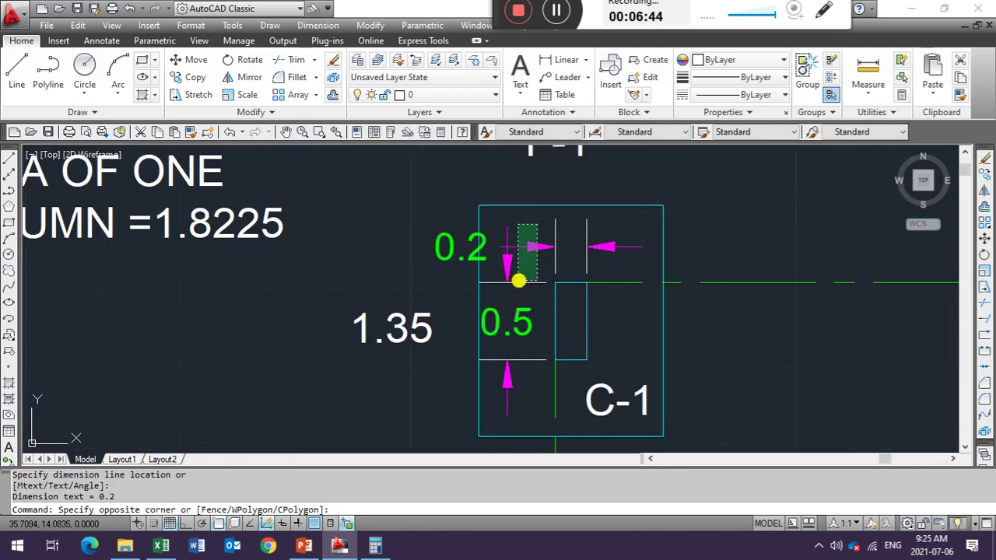
pyautogui.click(515, 298)
pyautogui.write('E')
pyautogui.press('Return')
pyautogui.scroll(-2, 516, 288)
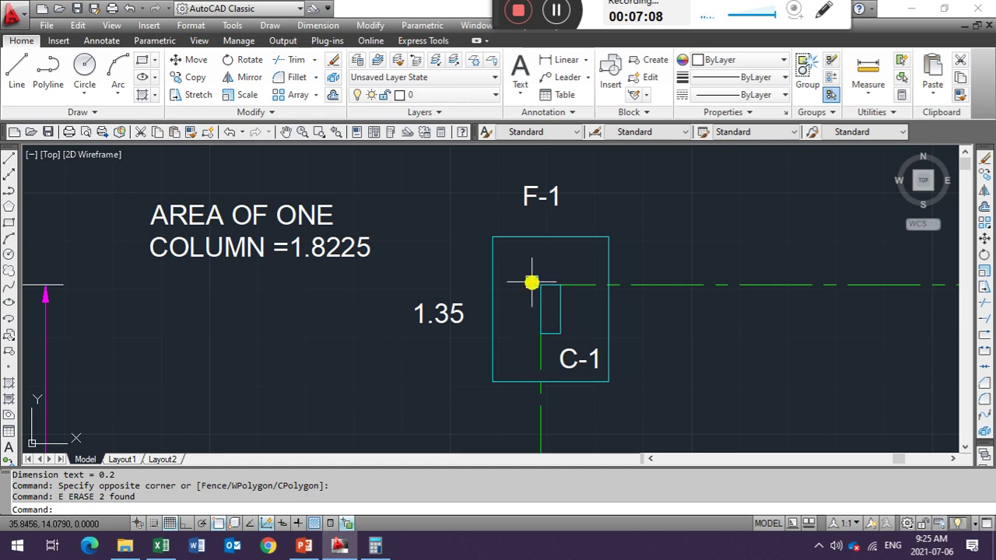
# Step: Erase the existing F-1 footing outline
pyautogui.click(515, 232)
pyautogui.click(494, 233)
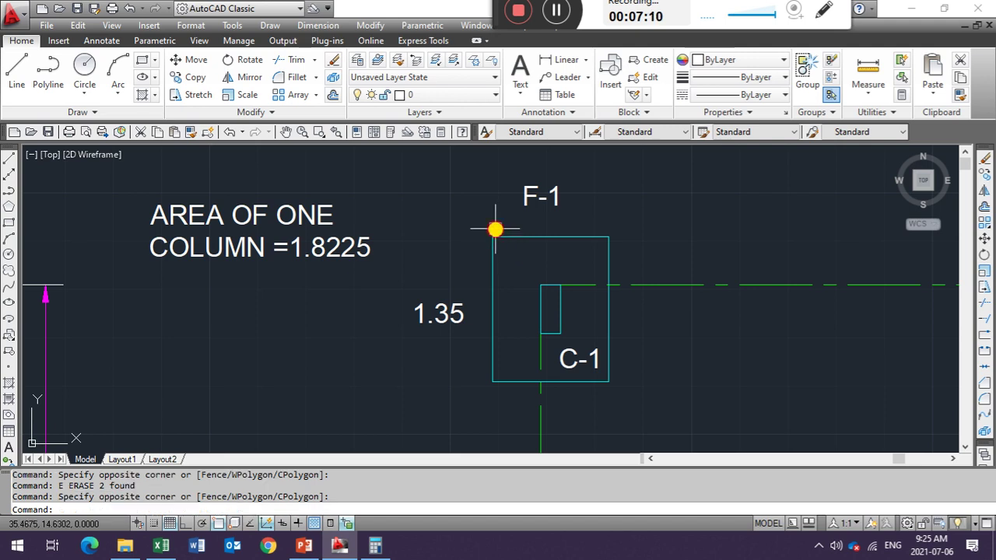
pyautogui.click(516, 211)
pyautogui.click(489, 260)
pyautogui.write('e')
pyautogui.press('Return')
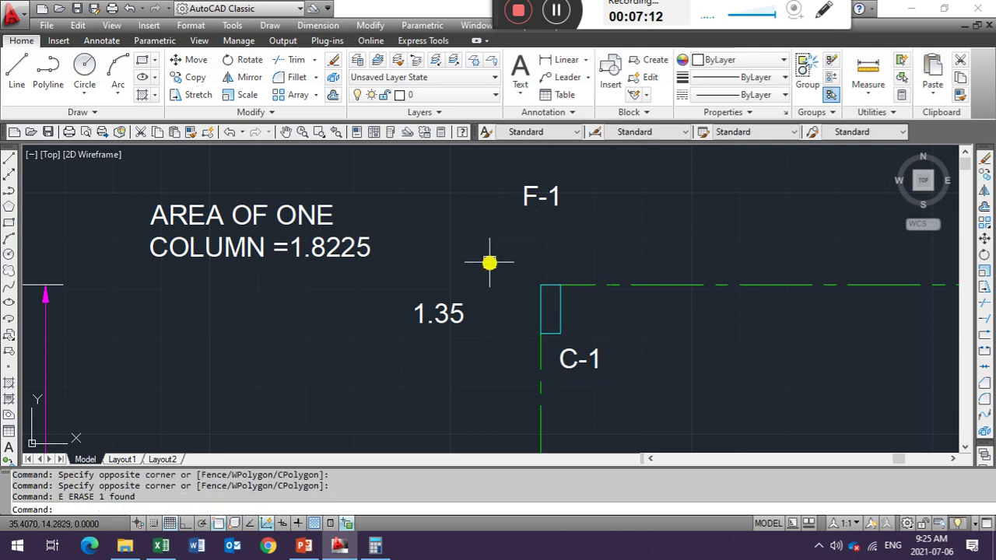
# Step: Offset the C-1 column outline 0.50 outward to recreate the footing
pyautogui.press('Return')
pyautogui.write('.5')
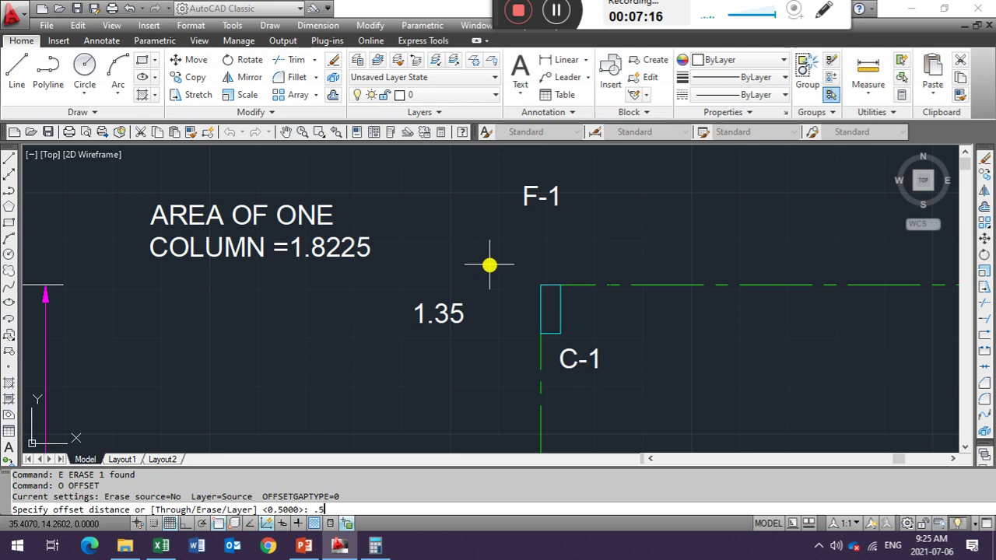
pyautogui.press('Return')
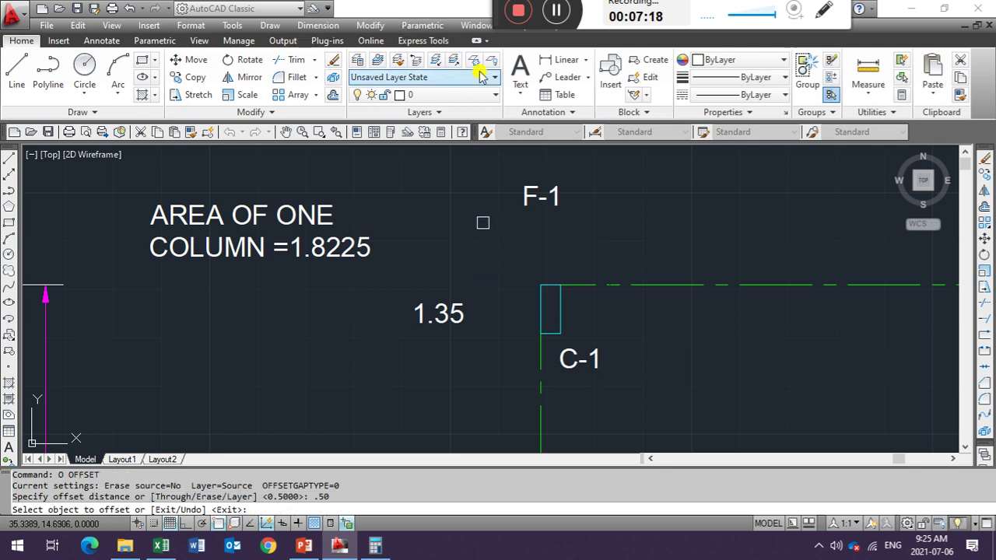
pyautogui.click(561, 310)
pyautogui.click(599, 328)
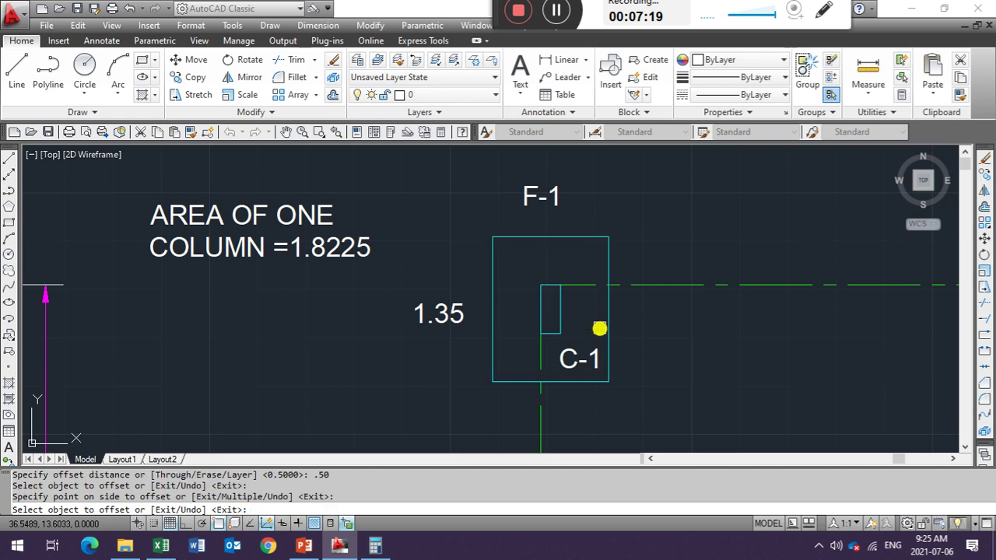
pyautogui.press('Escape')
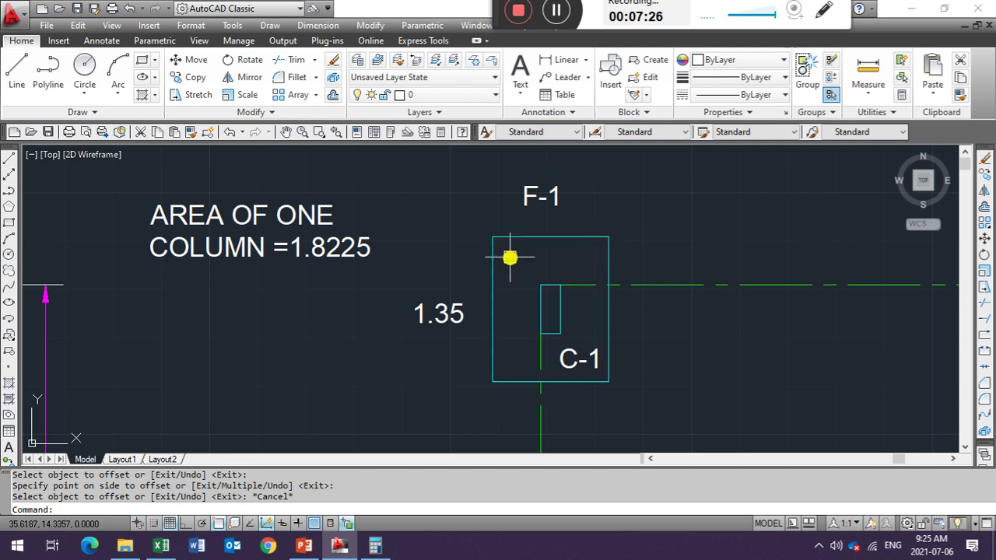
pyautogui.write('AA')
# Step: Measure the F-1 footing's area by object, giving 1.8000
pyautogui.press('Return')
pyautogui.press('Return')
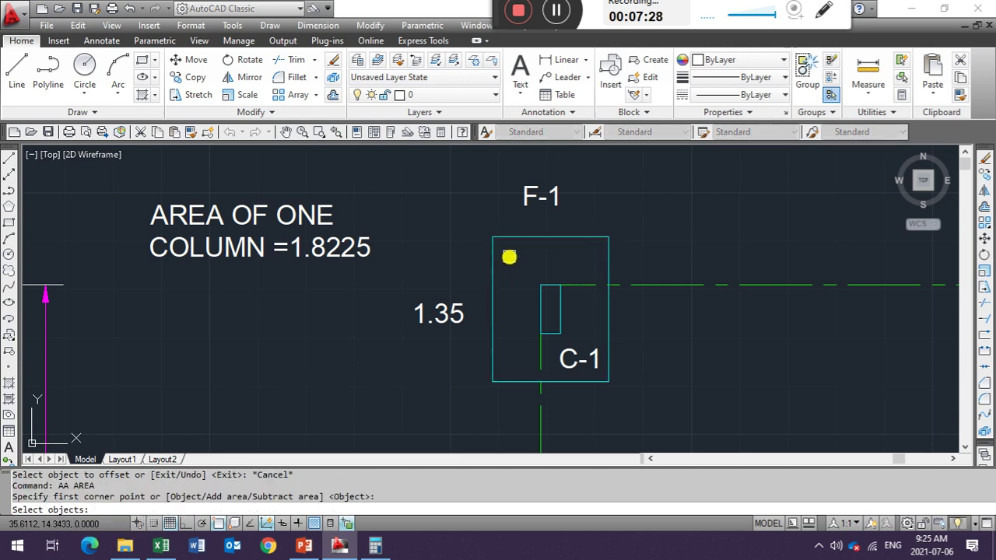
pyautogui.click(498, 253)
pyautogui.write('AA')
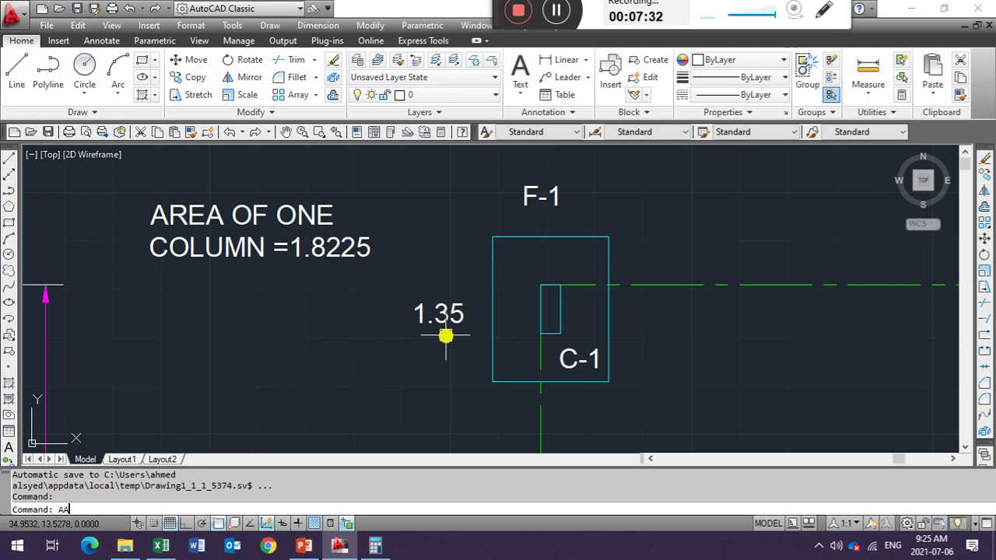
pyautogui.press('Return')
pyautogui.write('O')
pyautogui.press('Return')
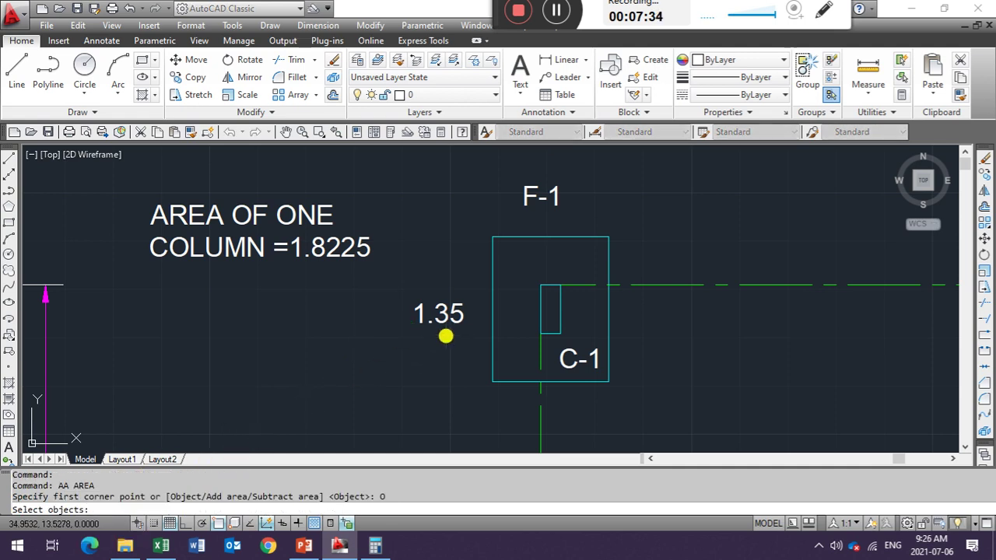
pyautogui.click(492, 284)
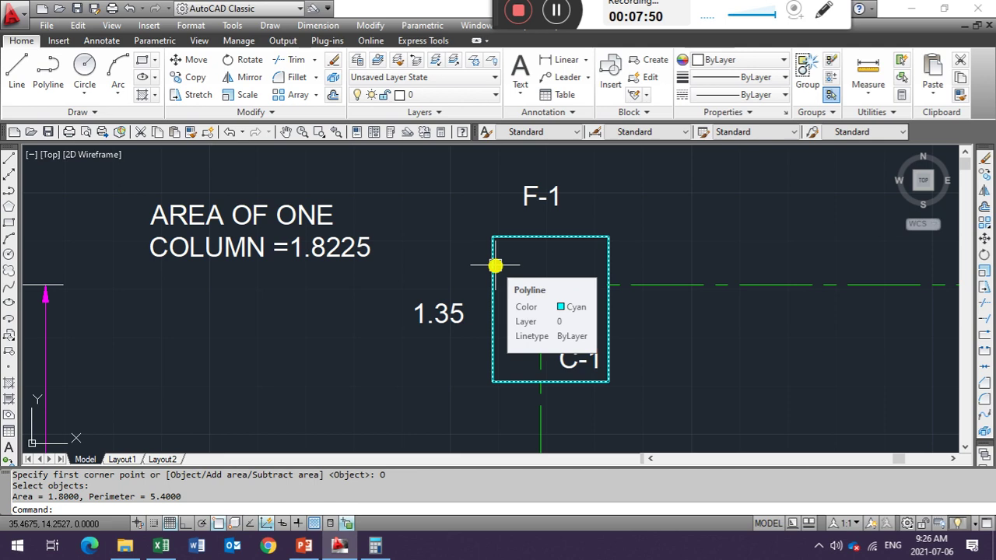
# Step: Offset the F-1 footing outline 0.05 outward
pyautogui.write('o')
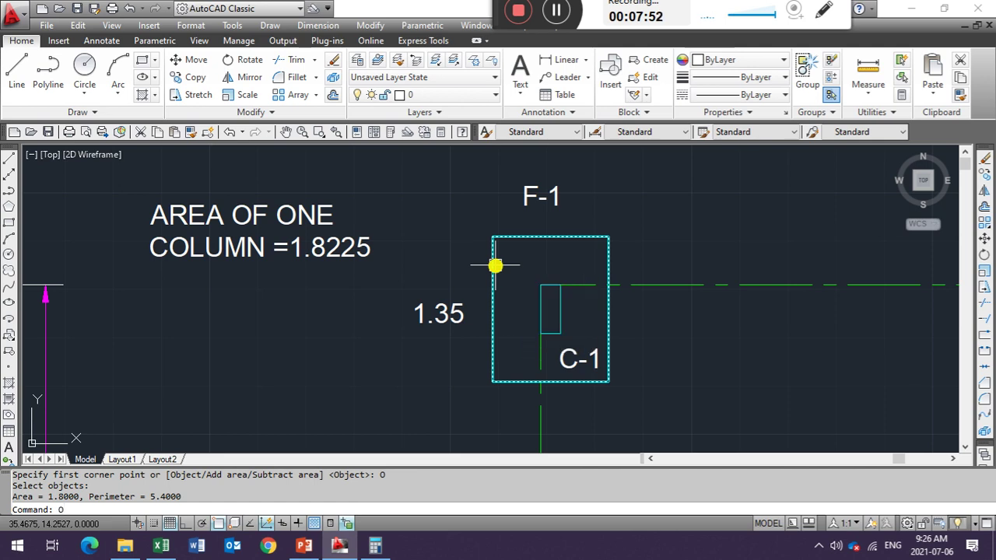
pyautogui.press('Return')
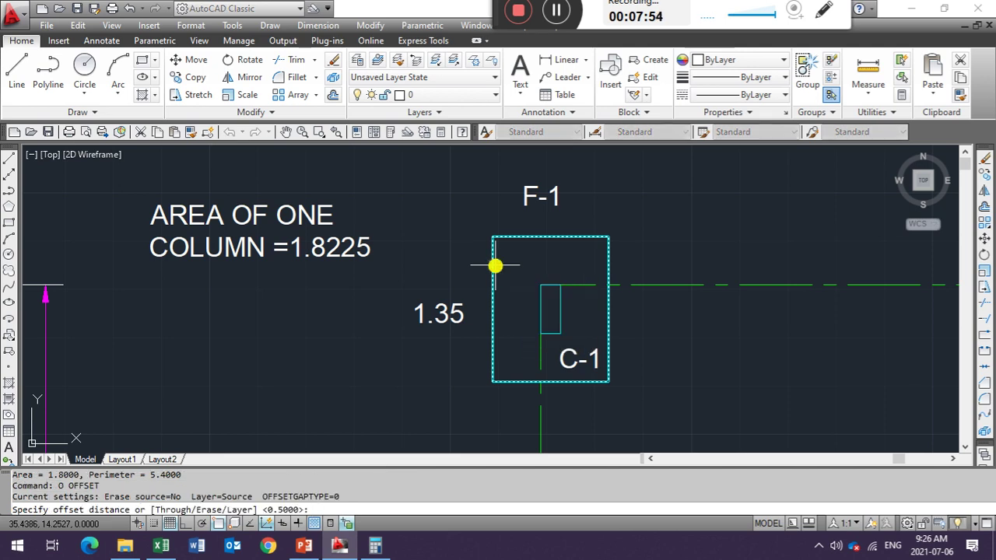
pyautogui.write('.05')
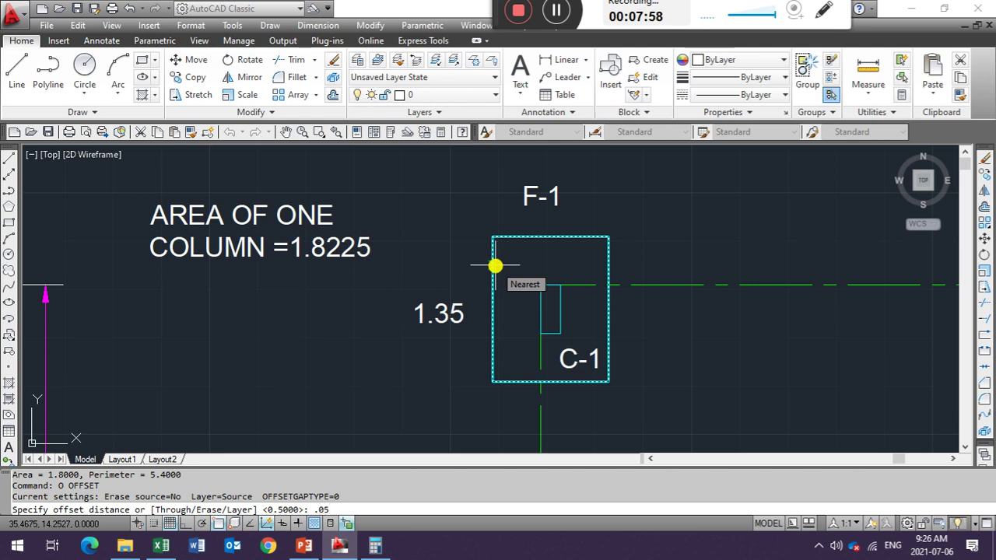
pyautogui.press('Return')
pyautogui.click(542, 237)
pyautogui.click(547, 217)
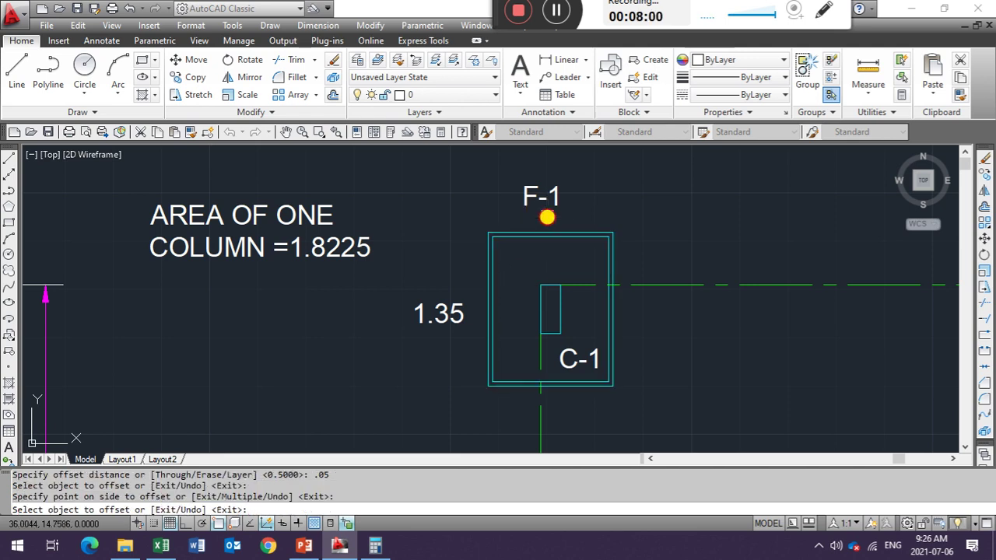
pyautogui.scroll(1, 488, 272)
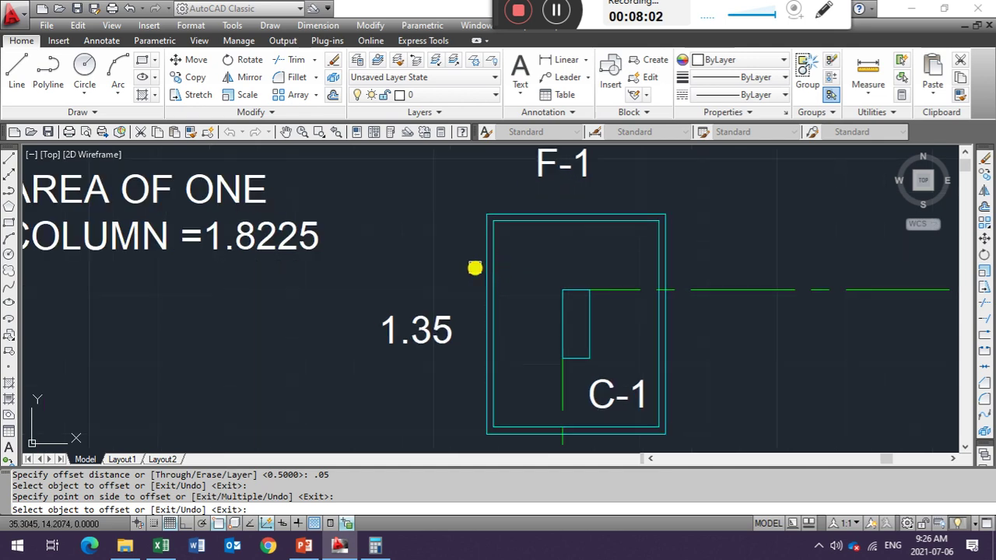
pyautogui.press('Escape')
# Step: Measure the enlarged outline's area (2.0800) and highlight the result
pyautogui.press('Return')
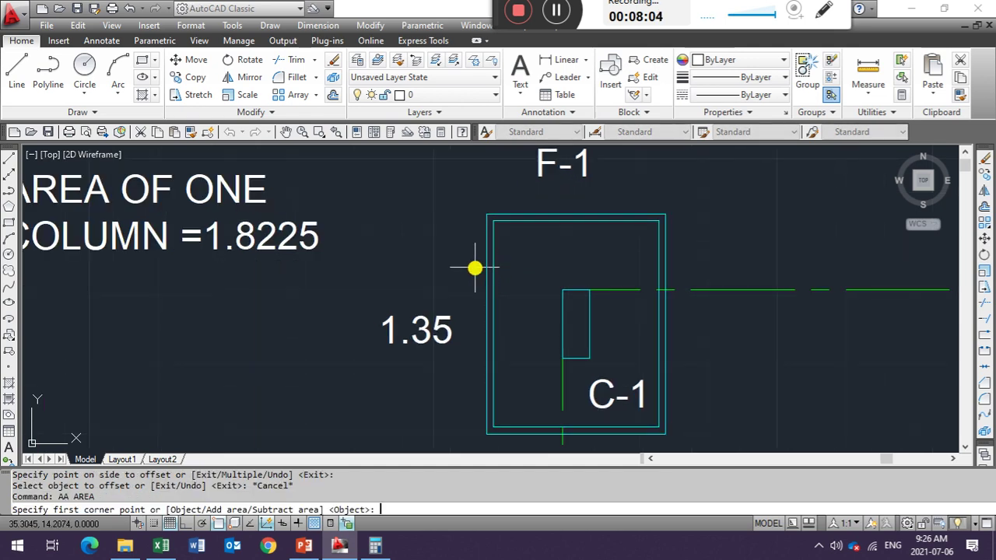
pyautogui.write('o')
pyautogui.press('Return')
pyautogui.click(483, 243)
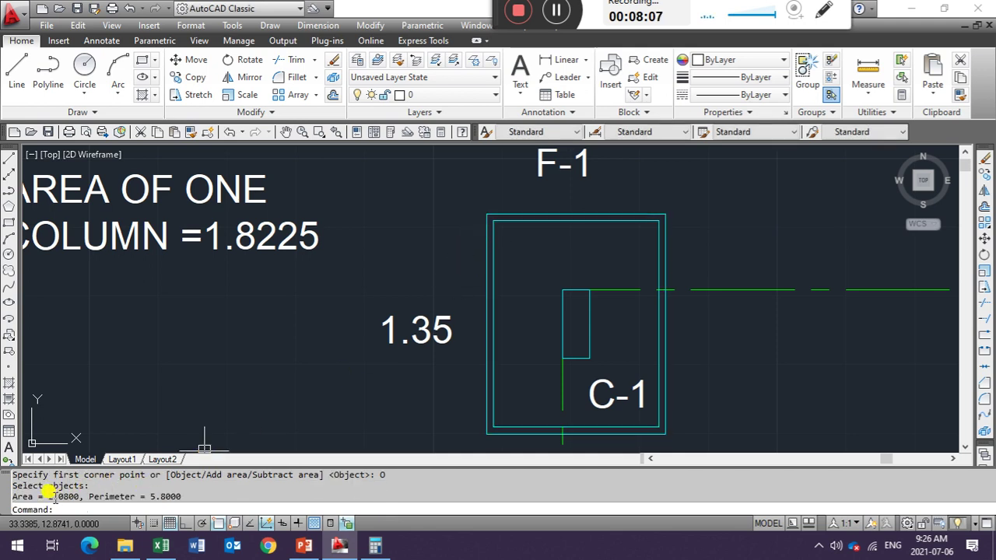
pyautogui.moveTo(44, 490); pyautogui.dragTo(69, 492)
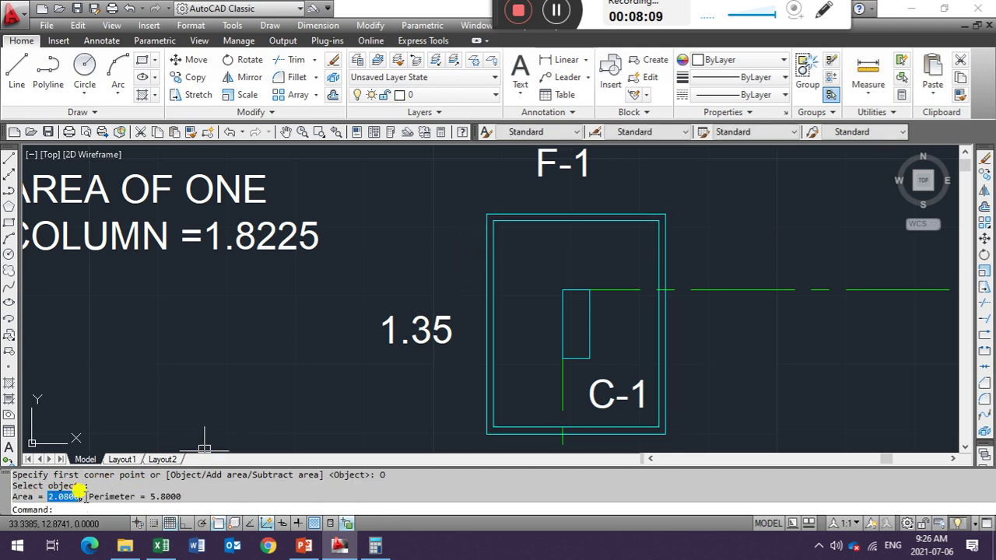
pyautogui.scroll(-2, 337, 294)
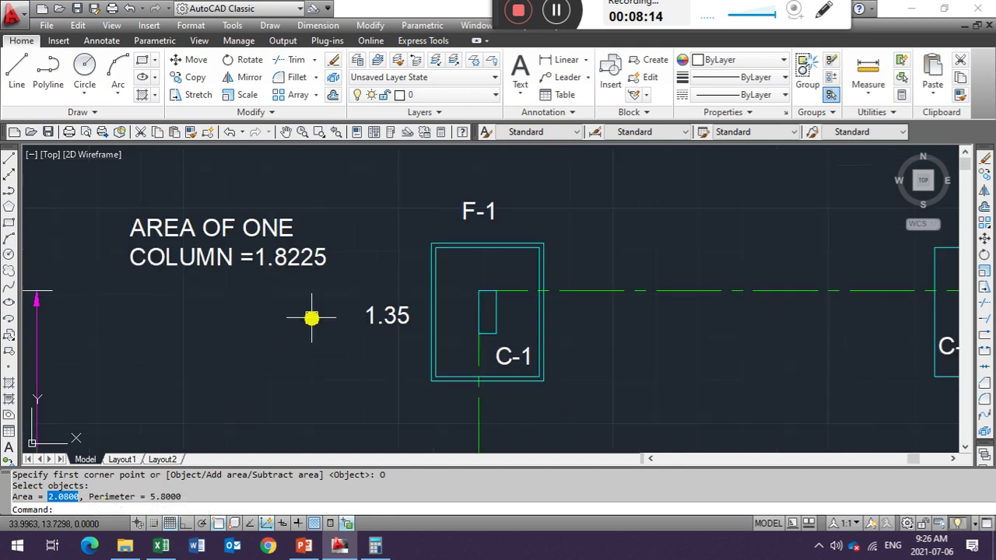
pyautogui.click(430, 249)
# Step: Erase the enlarged F-1 outline
pyautogui.press('e')
pyautogui.press('Return')
pyautogui.scroll(-2, 467, 291)
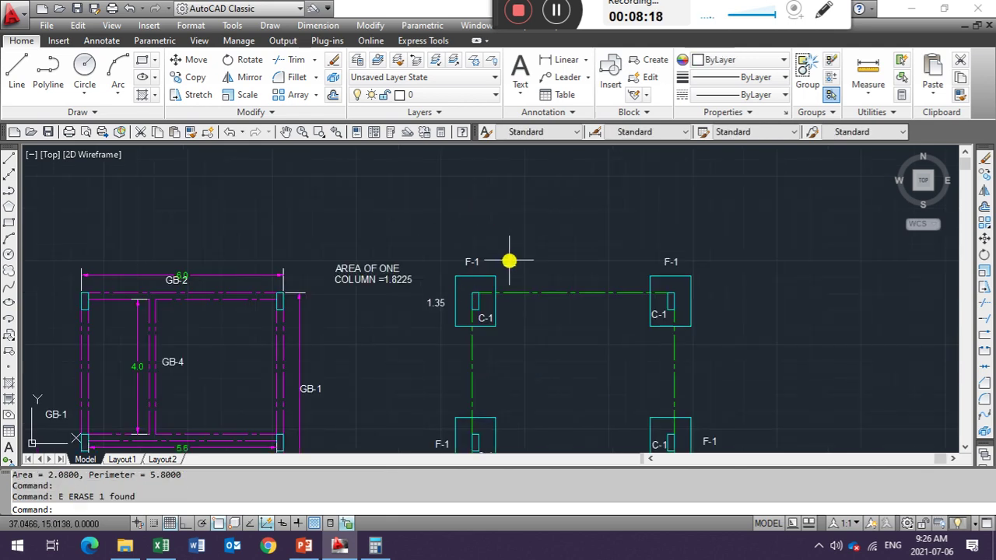
pyautogui.scroll(2, 510, 278)
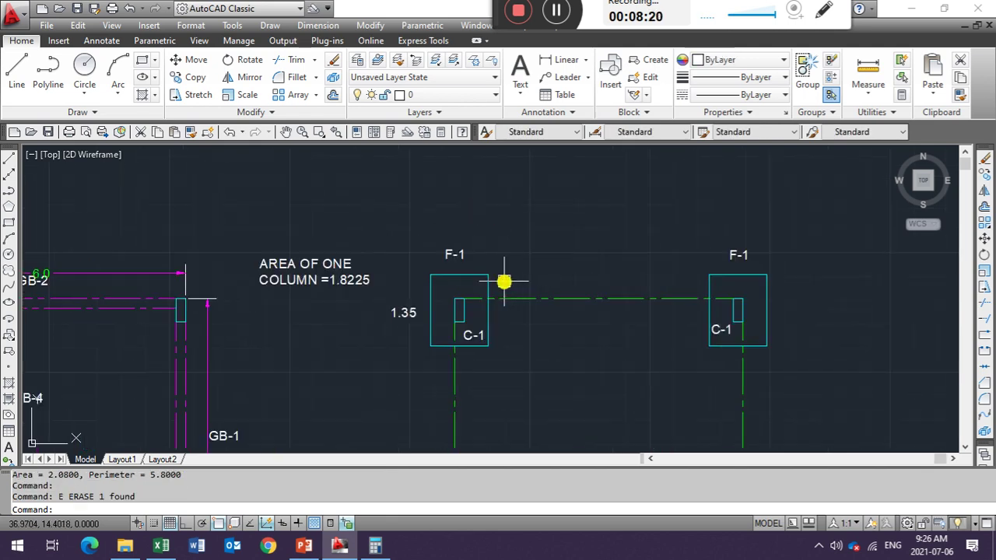
pyautogui.scroll(-2, 504, 281)
pyautogui.click(457, 318)
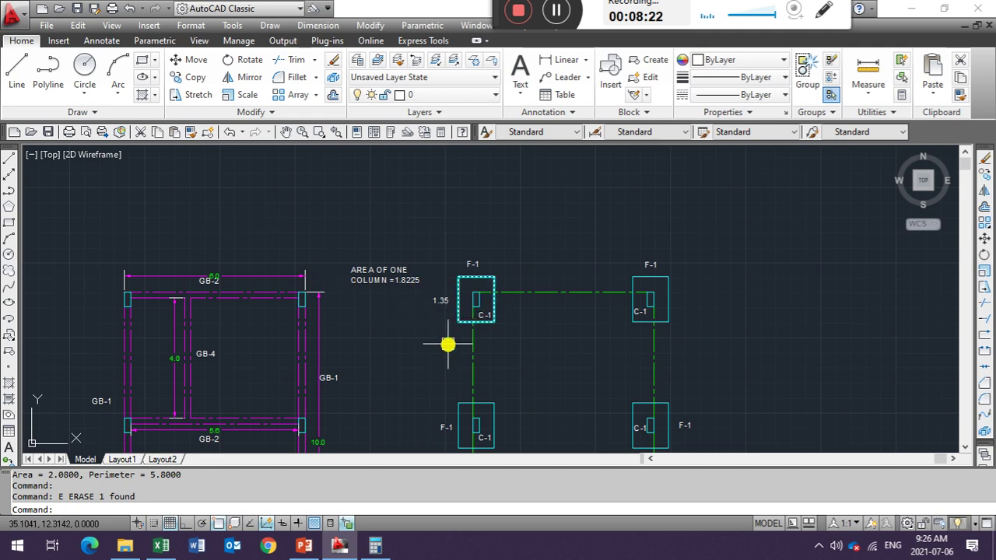
pyautogui.scroll(2, 447, 344)
# Step: Recheck the F-1 footing area with AA by object: 1.8000, perimeter 5.4000
pyautogui.write('aa')
pyautogui.press('Return')
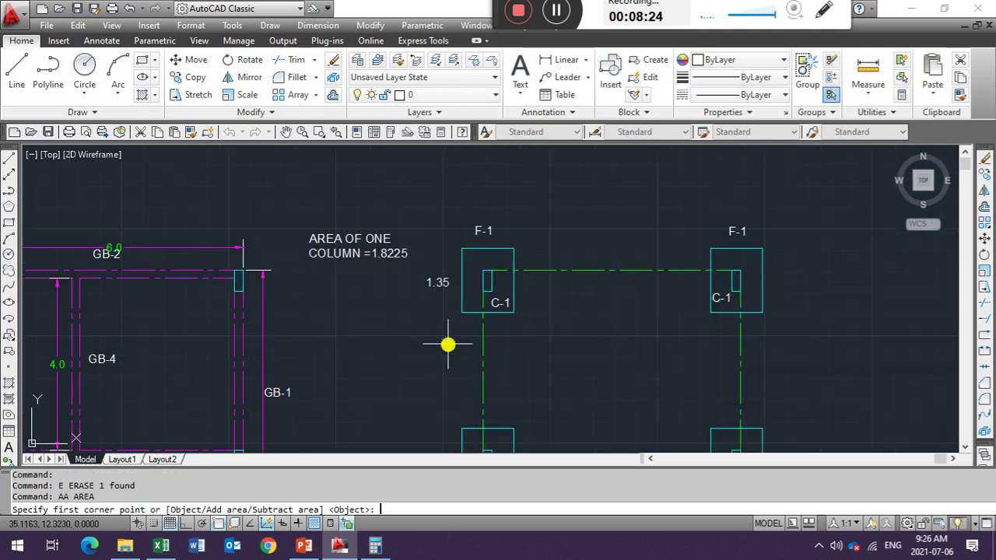
pyautogui.write('o')
pyautogui.press('Return')
pyautogui.click(488, 280)
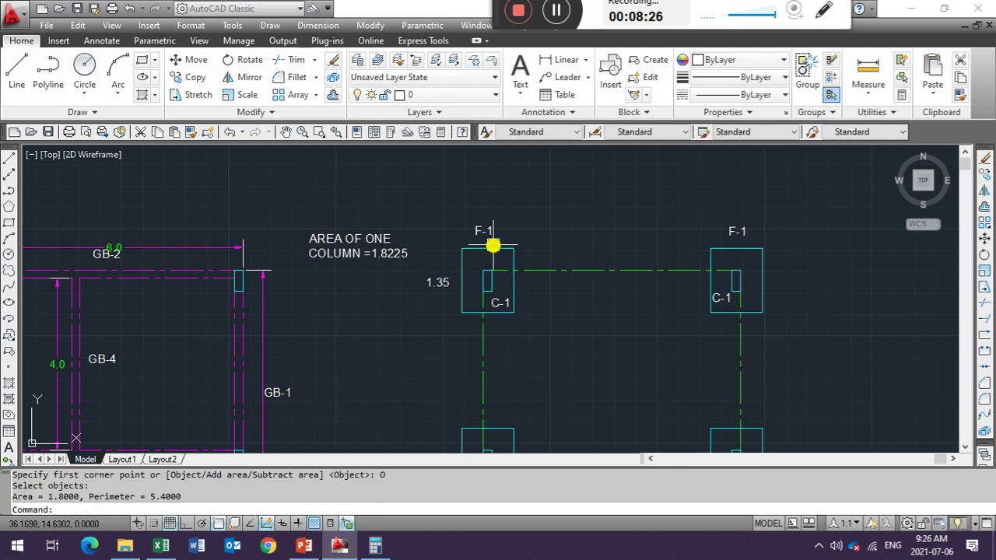
# Step: Copy the AREA OF ONE COLUMN label to just below the original
pyautogui.click(374, 250)
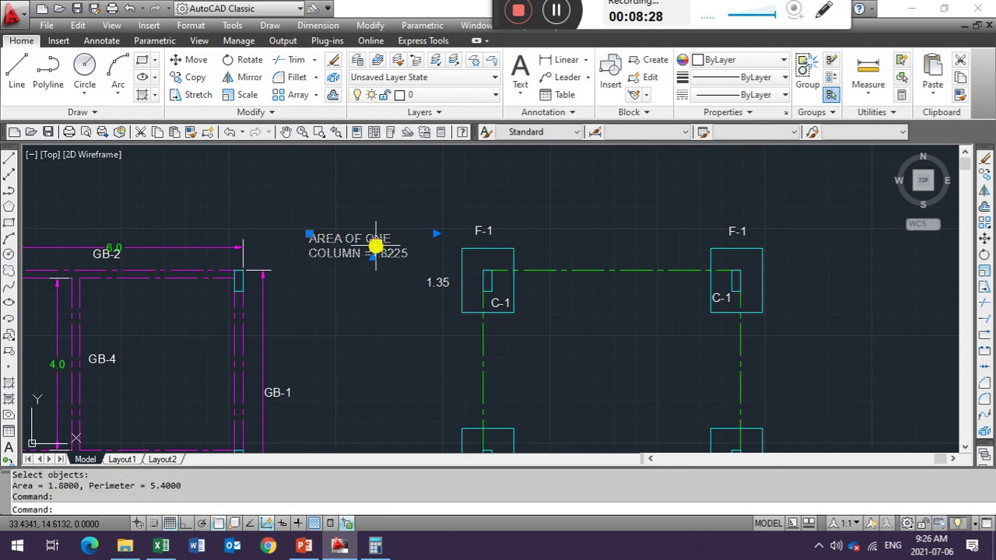
pyautogui.write('Co')
pyautogui.press('Return')
pyautogui.click(343, 292)
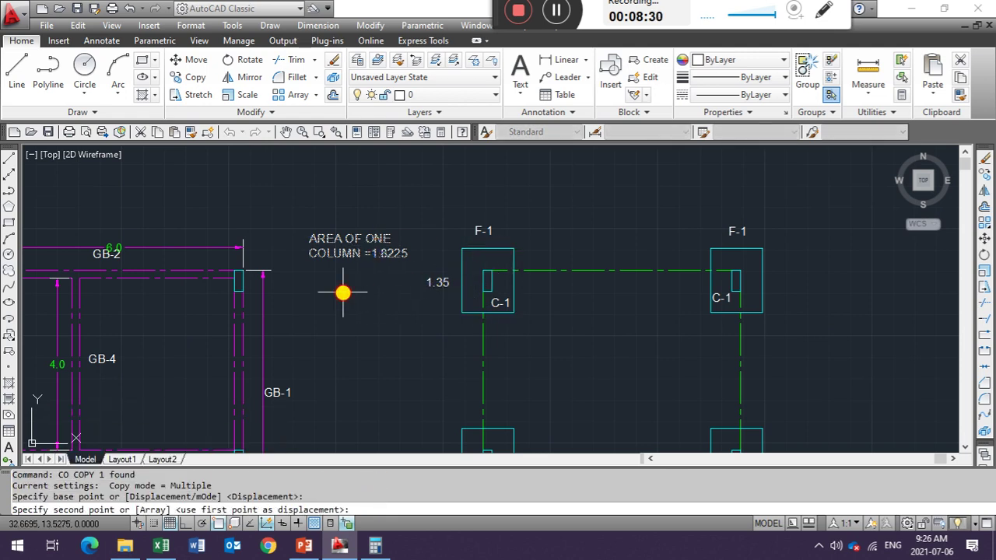
pyautogui.click(327, 342)
pyautogui.press('Escape')
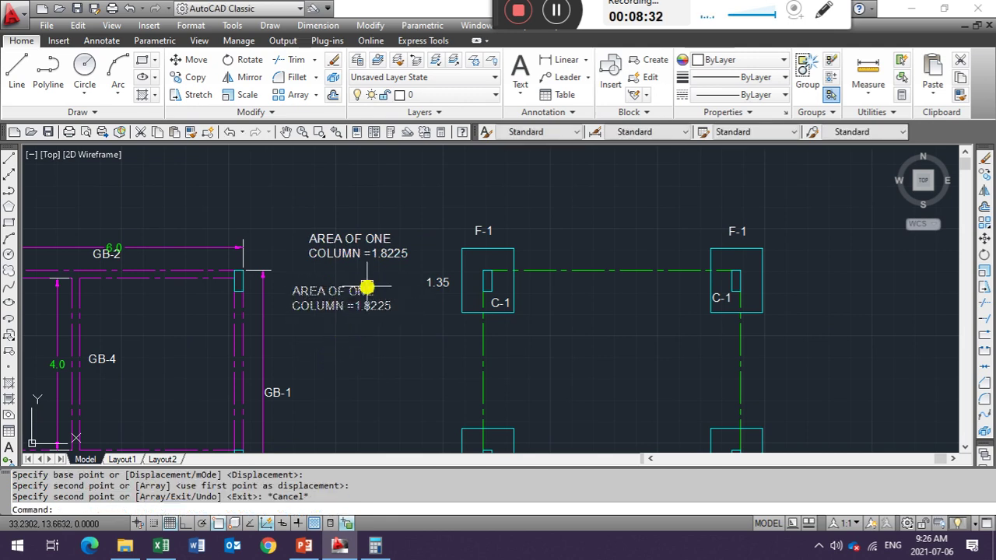
pyautogui.scroll(2, 389, 254)
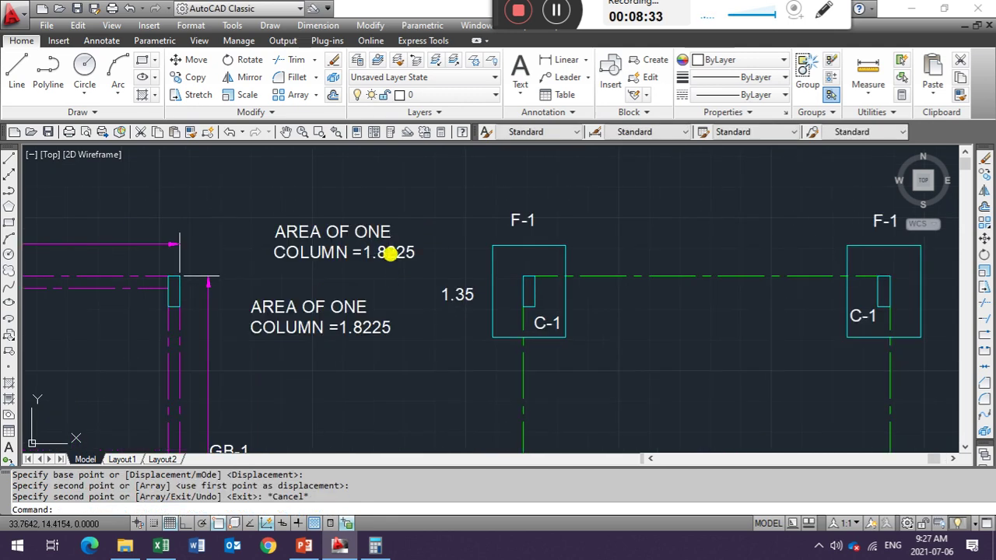
# Step: Change the copied label's value to 1.800, then switch to the PowerPoint footing slide
pyautogui.click(367, 325)
pyautogui.doubleClick(367, 326)
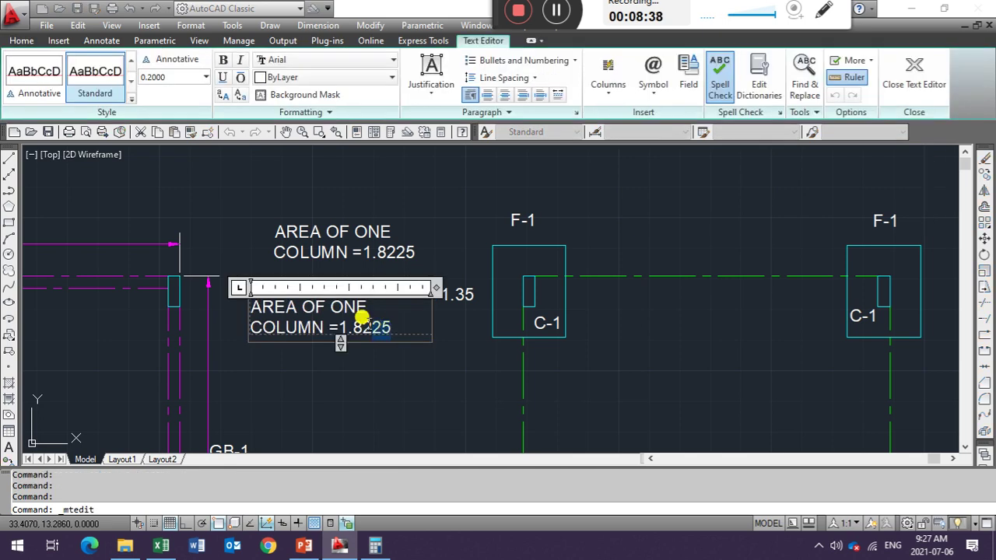
pyautogui.write('00')
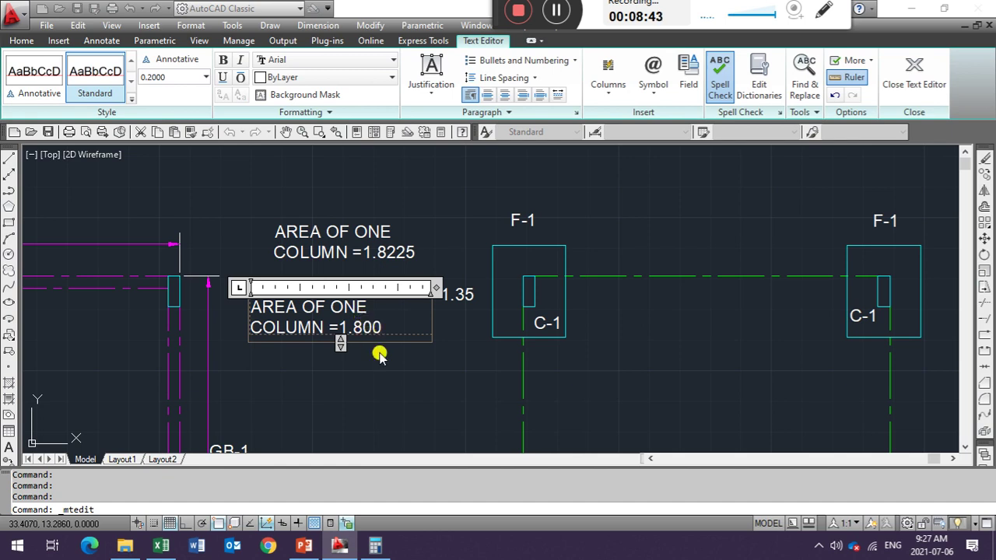
pyautogui.click(385, 356)
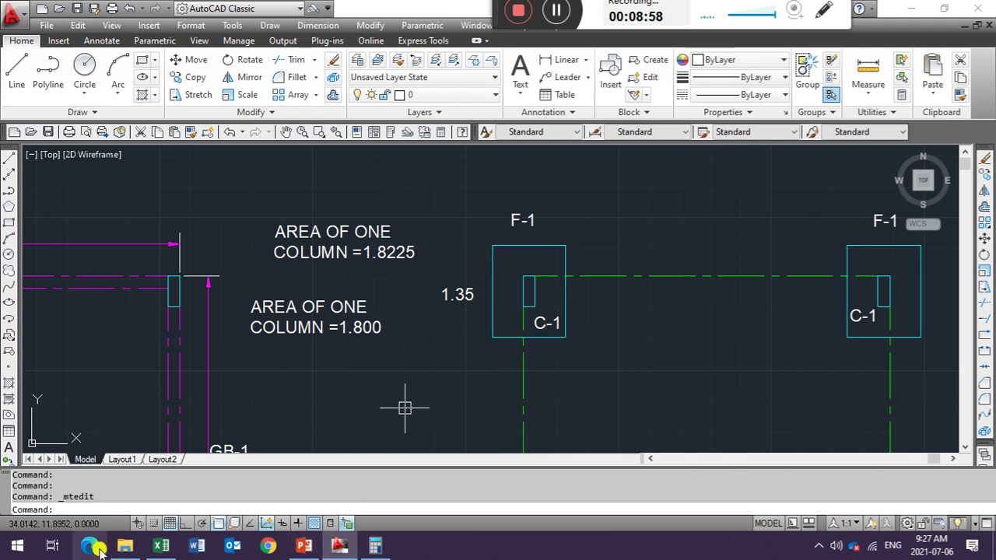
pyautogui.click(304, 546)
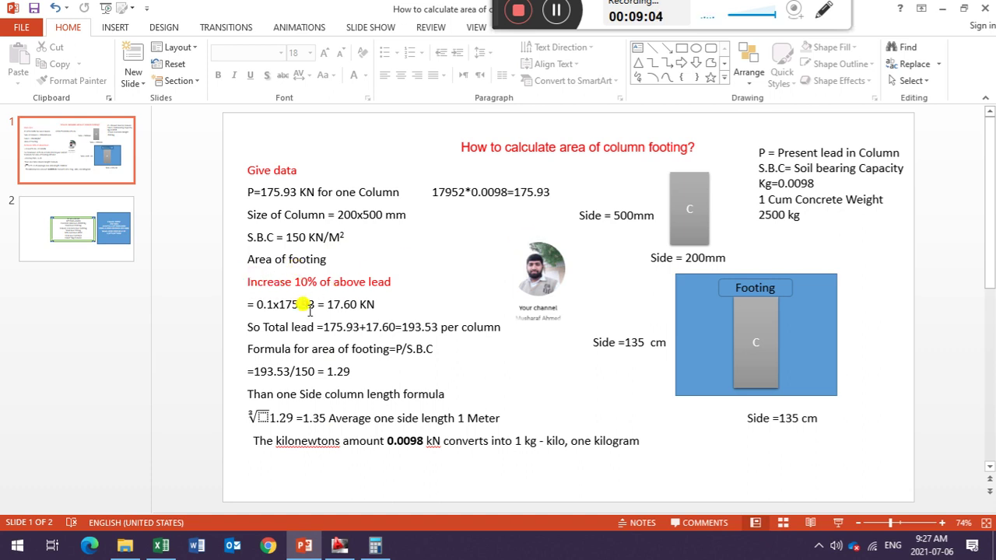
pyautogui.click(346, 548)
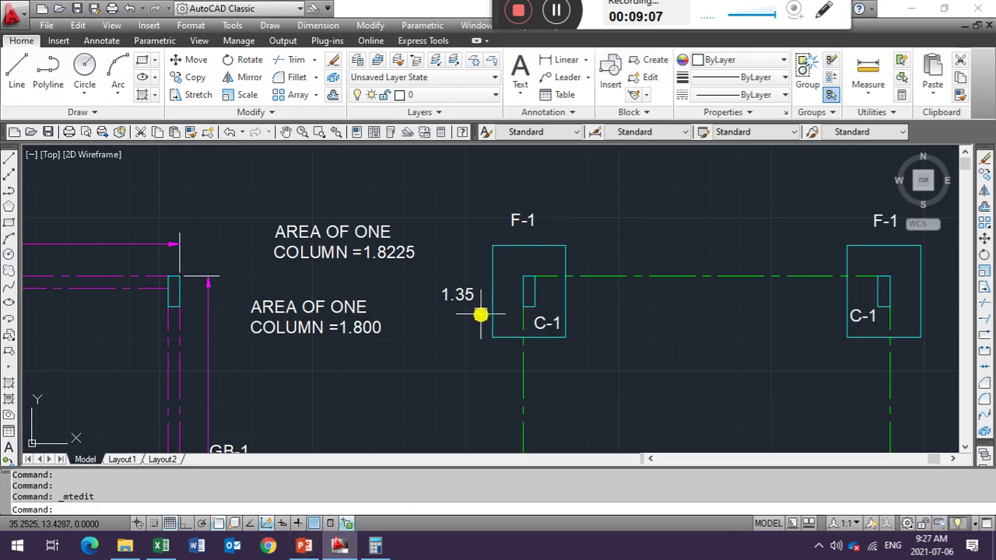
# Step: Erase the 1.35 label beside footing F-1
pyautogui.scroll(1, 499, 244)
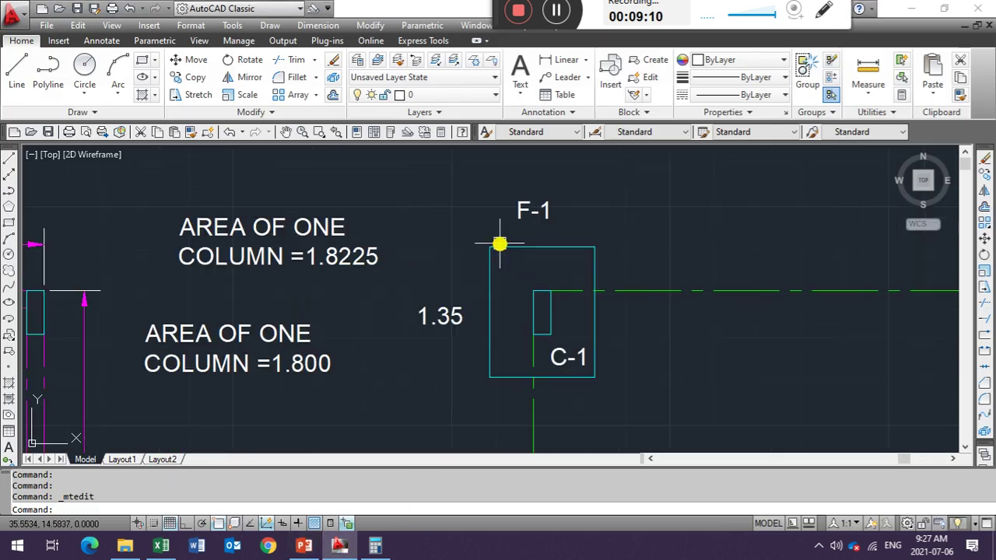
pyautogui.click(354, 257)
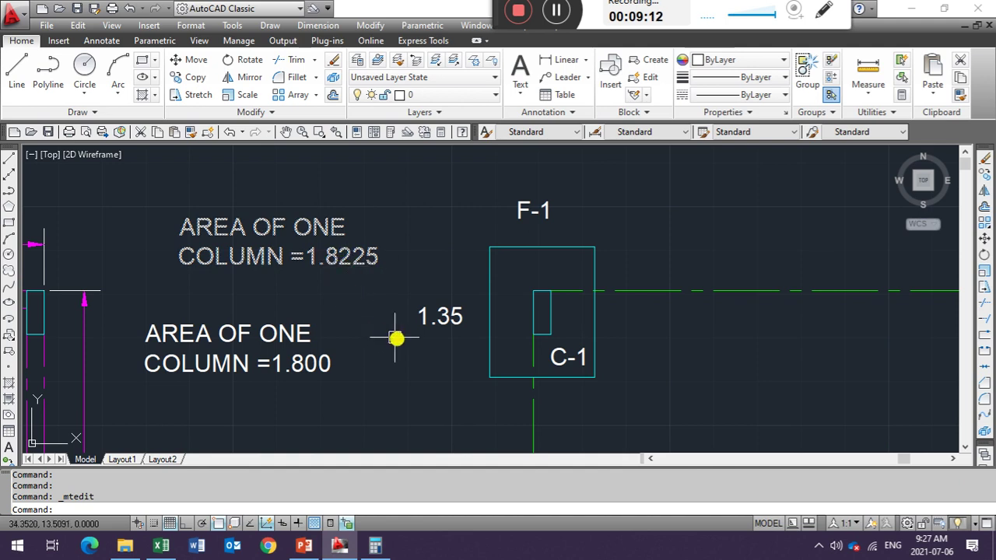
pyautogui.press('Escape')
pyautogui.click(459, 319)
pyautogui.write('e')
pyautogui.press('Return')
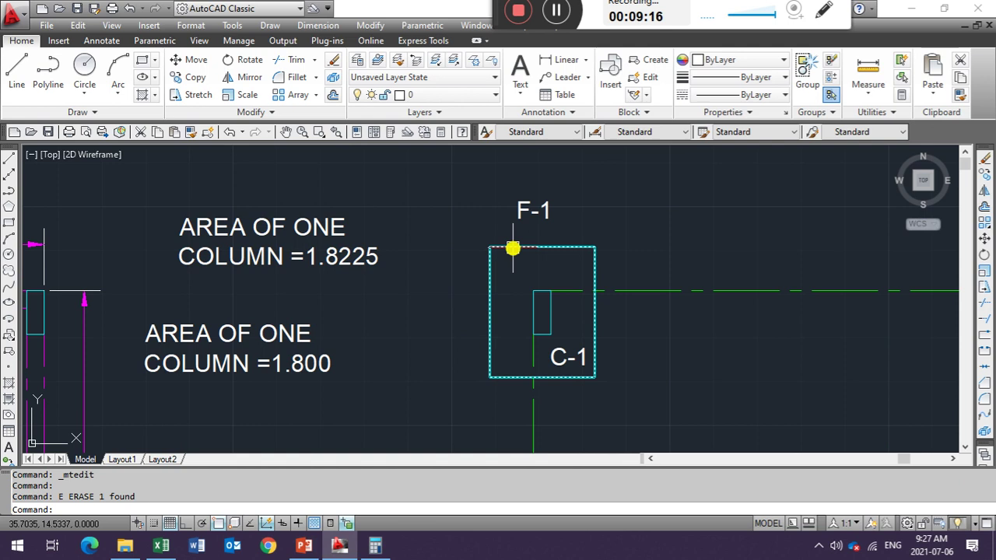
# Step: Make a 0.02 offset copy of the F-1 outline, then erase it
pyautogui.click(493, 249)
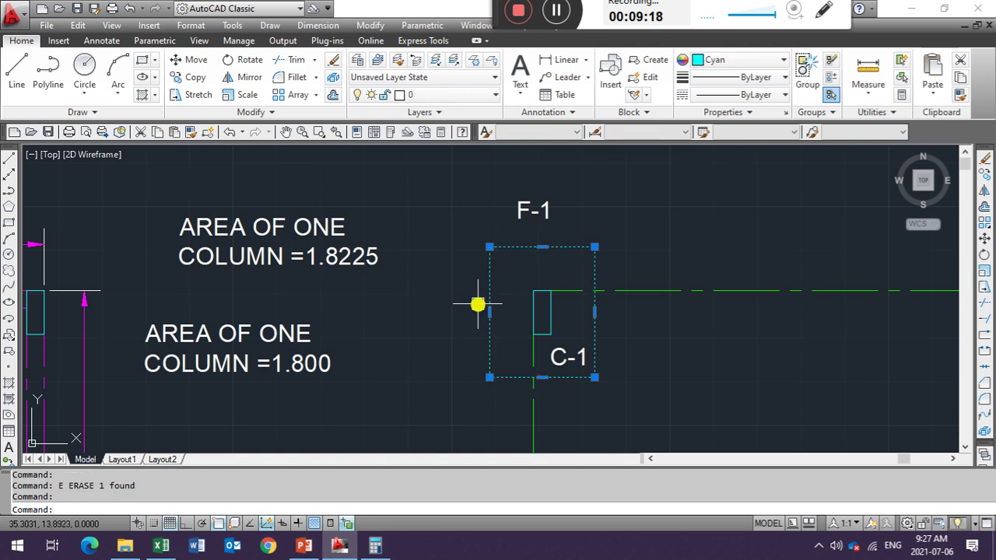
pyautogui.press('Escape')
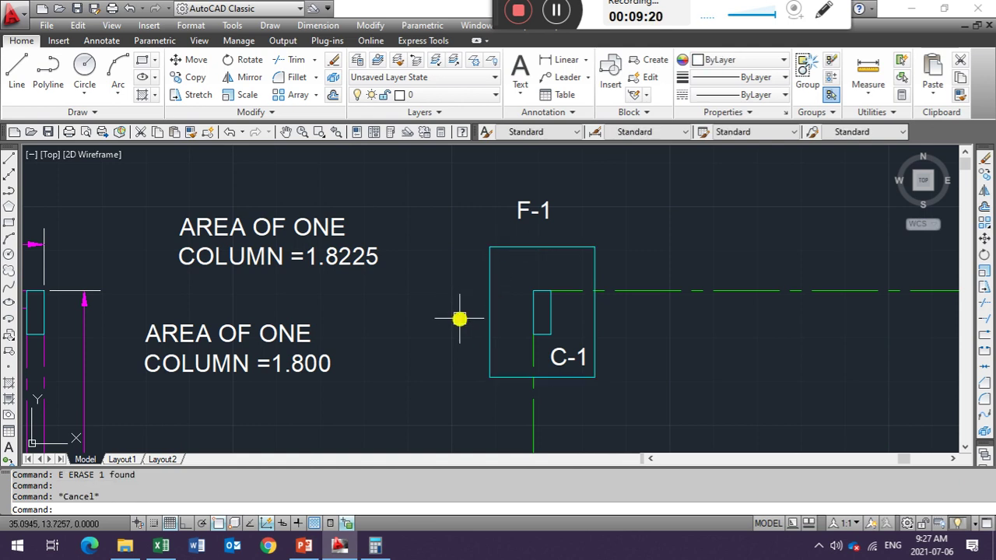
pyautogui.write('o')
pyautogui.press('Return')
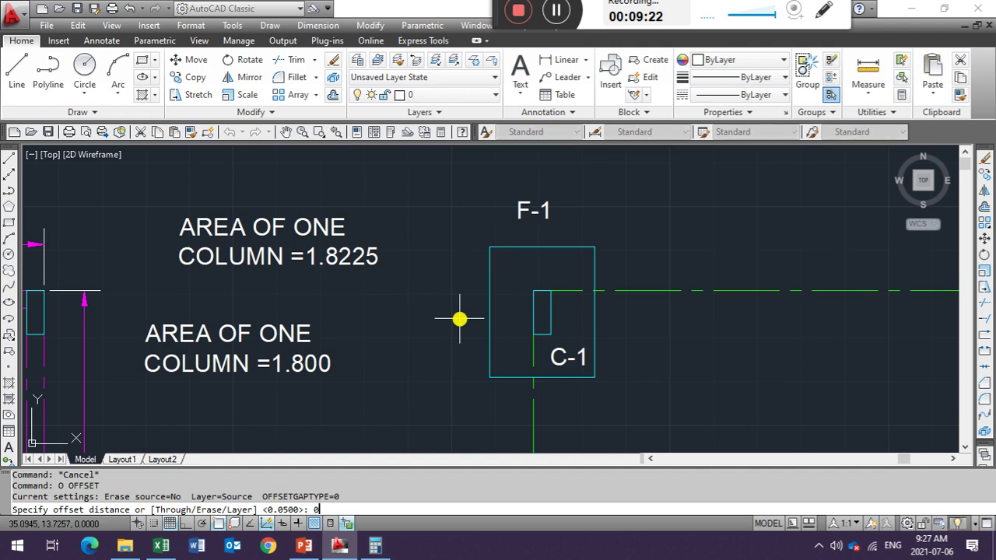
pyautogui.write('.02')
pyautogui.press('Return')
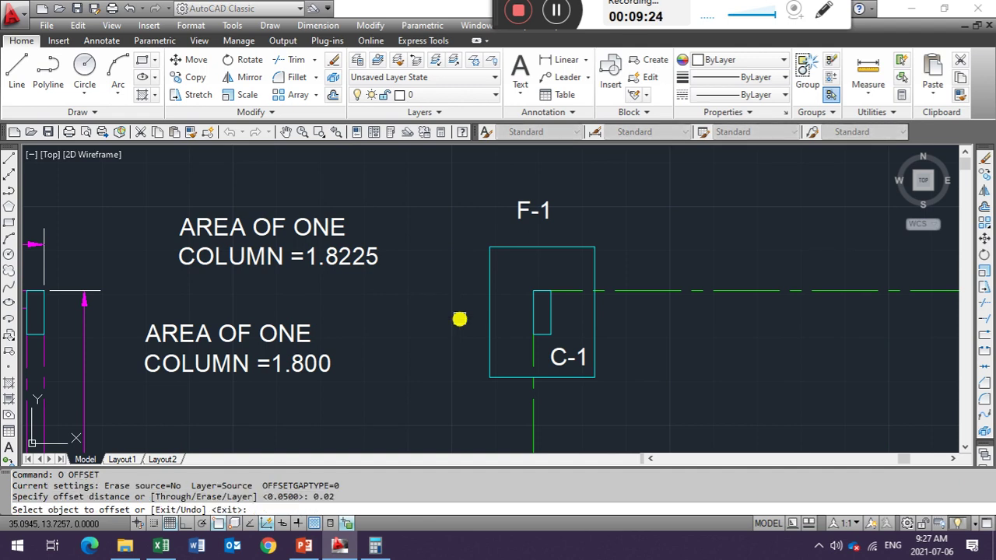
pyautogui.click(567, 247)
pyautogui.click(506, 234)
pyautogui.scroll(3, 505, 234)
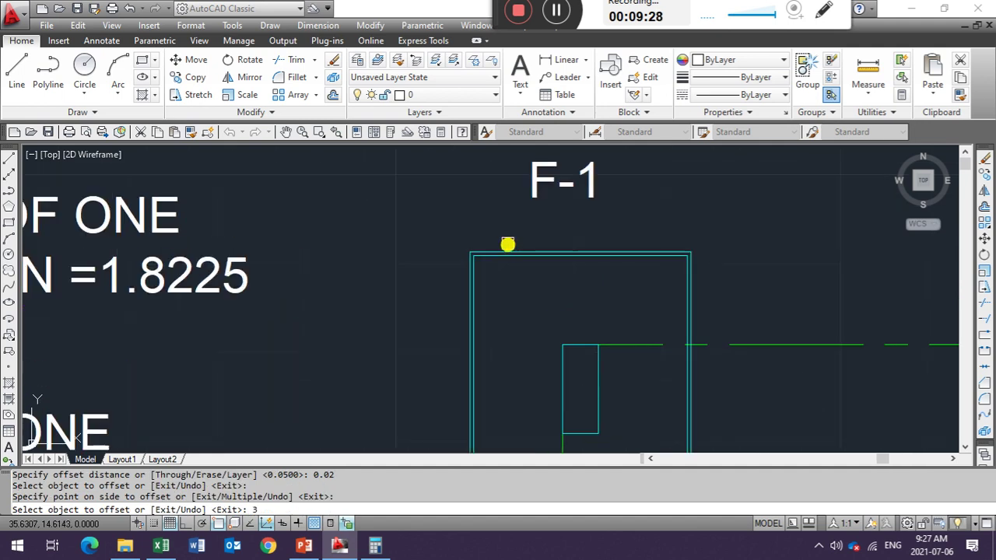
pyautogui.press('Escape')
pyautogui.click(508, 246)
pyautogui.write('e')
pyautogui.press('Return')
# Step: Offset the F-1 outline 0.001 outward
pyautogui.write('o')
pyautogui.press('Return')
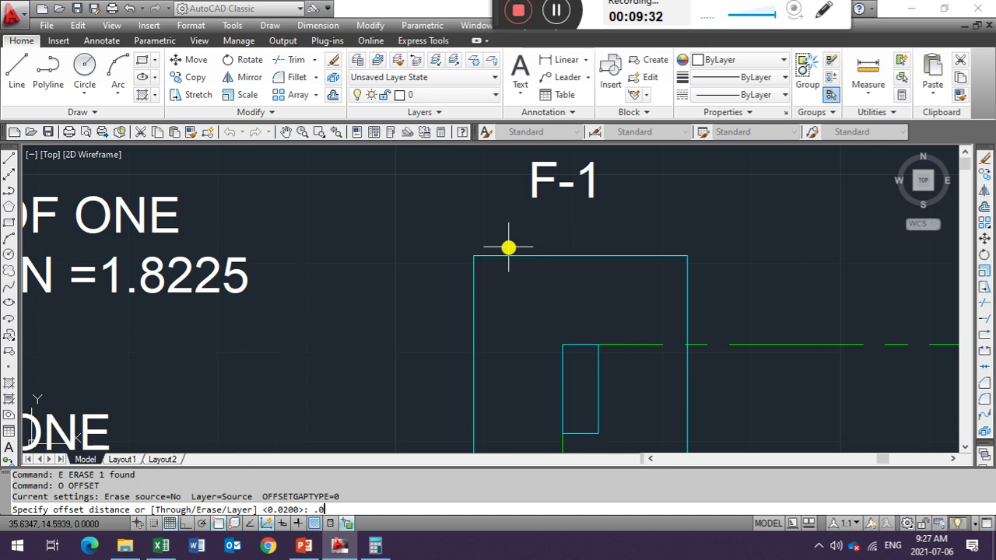
pyautogui.write('1')
pyautogui.press('Return')
pyautogui.click(508, 246)
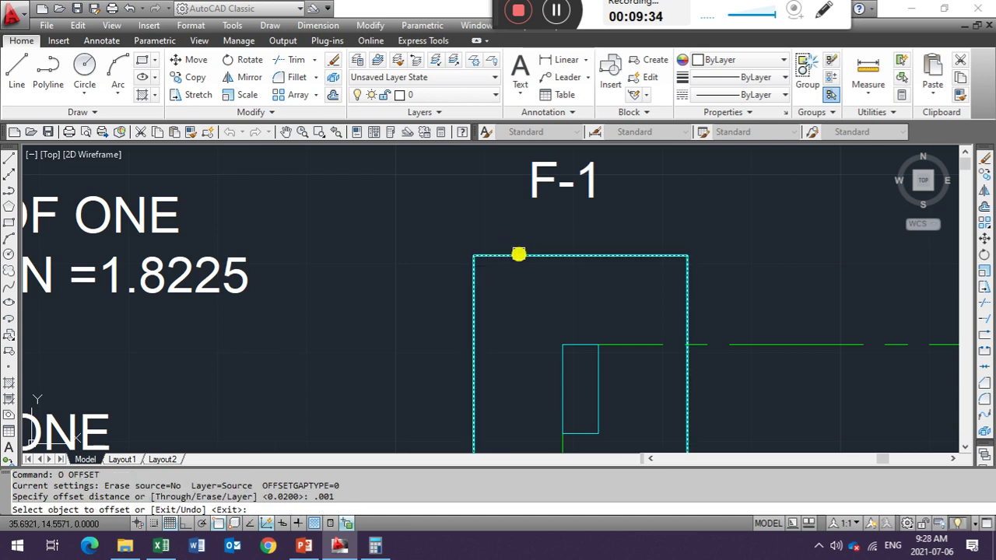
pyautogui.click(523, 231)
pyautogui.scroll(5, 514, 240)
pyautogui.scroll(2, 302, 337)
pyautogui.scroll(1, 302, 337)
pyautogui.scroll(2, 351, 257)
pyautogui.press('Escape')
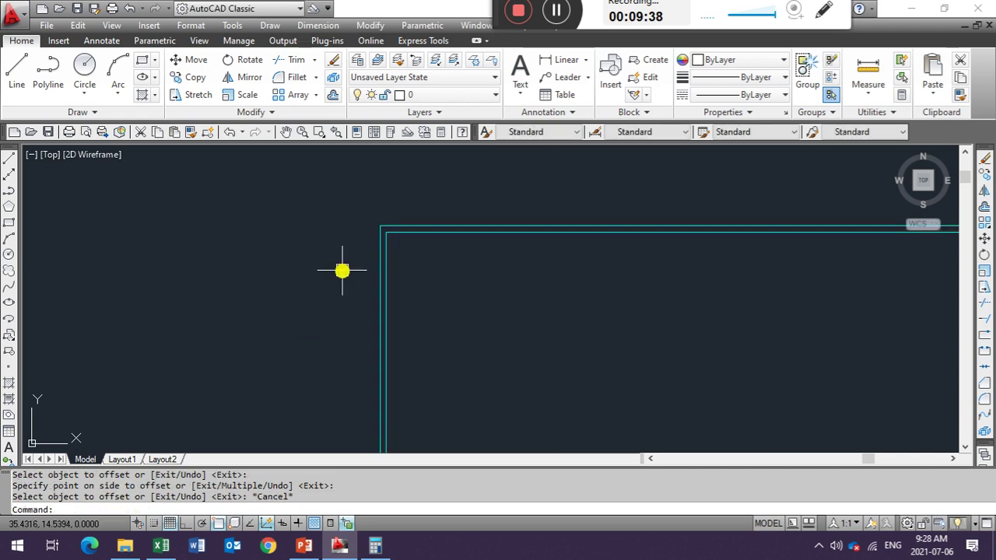
pyautogui.write('AA')
# Step: Measure the offset outline's area (1.8054, perimeter 5.4080), then erase it
pyautogui.press('Return')
pyautogui.write('O')
pyautogui.press('Return')
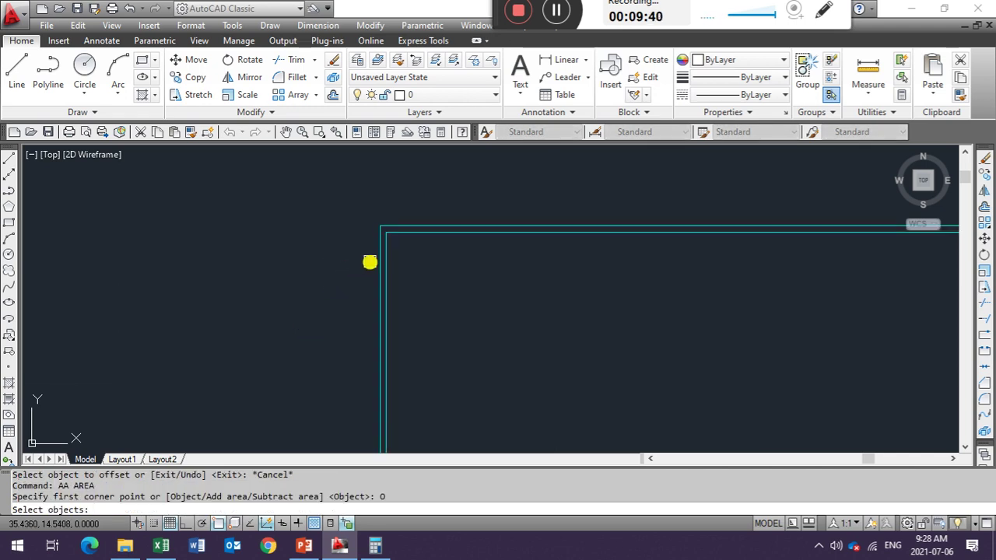
pyautogui.click(378, 265)
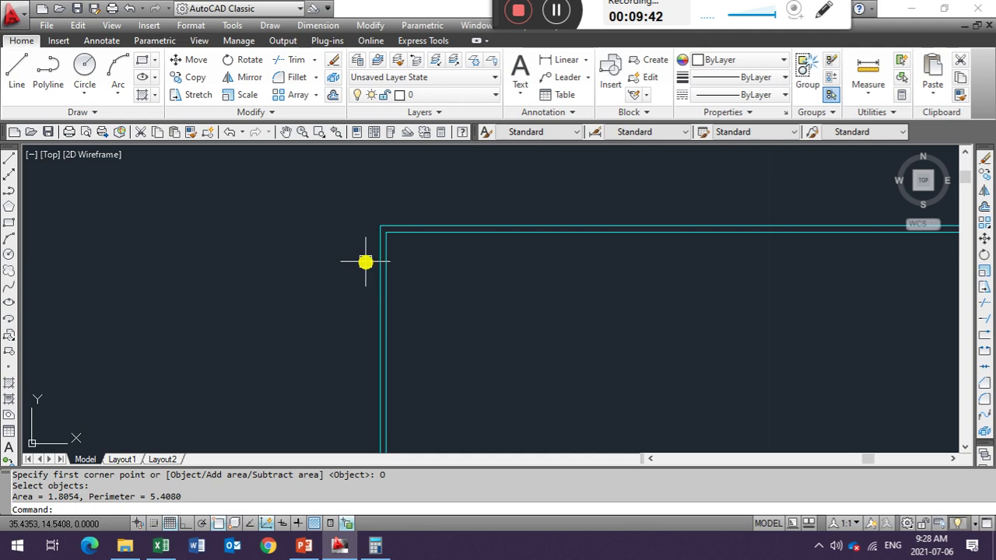
pyautogui.click(380, 262)
pyautogui.write('e')
pyautogui.press('Return')
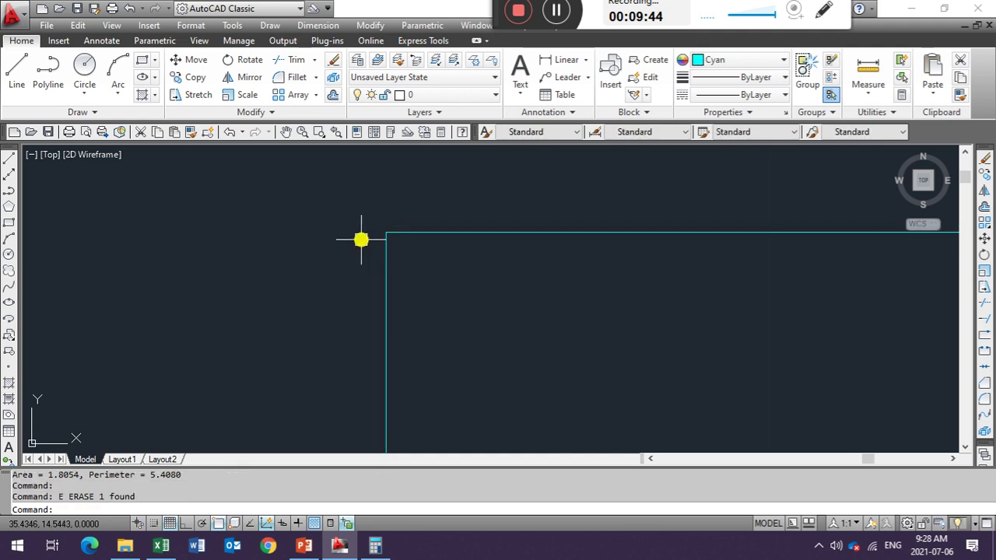
pyautogui.scroll(-3, 455, 263)
# Step: Zoom out in AutoCAD to review the entire footing plan
pyautogui.scroll(-1, 453, 265)
pyautogui.scroll(1, 428, 265)
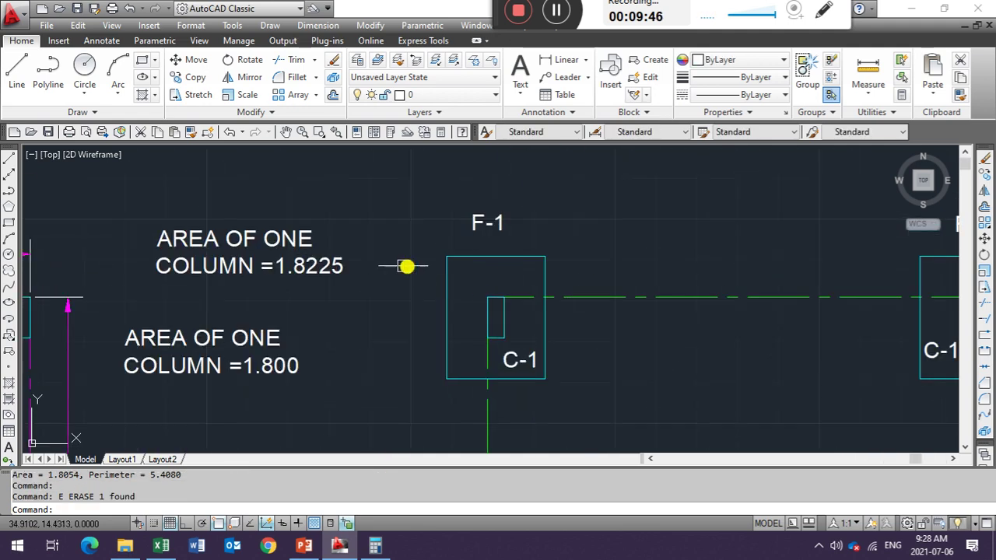
pyautogui.scroll(-1, 429, 213)
pyautogui.scroll(-1, 516, 220)
pyautogui.scroll(-1, 646, 195)
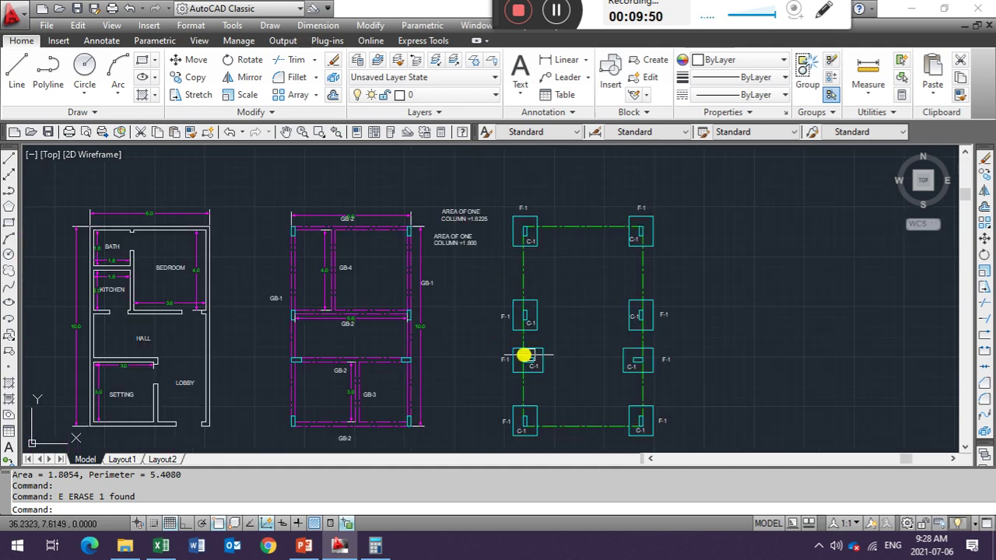
pyautogui.scroll(-4, 632, 258)
pyautogui.scroll(5, 638, 288)
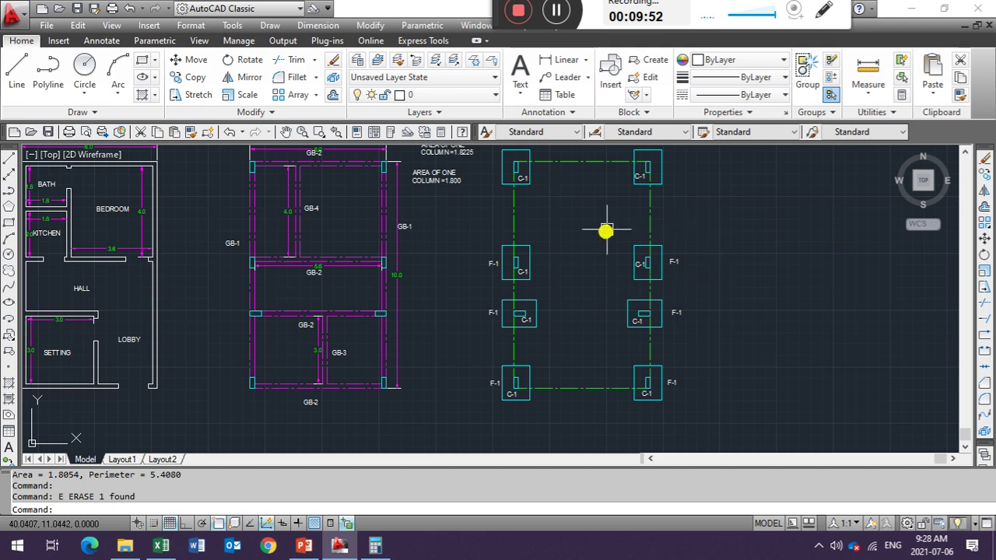
pyautogui.scroll(-2, 582, 259)
pyautogui.scroll(2, 634, 298)
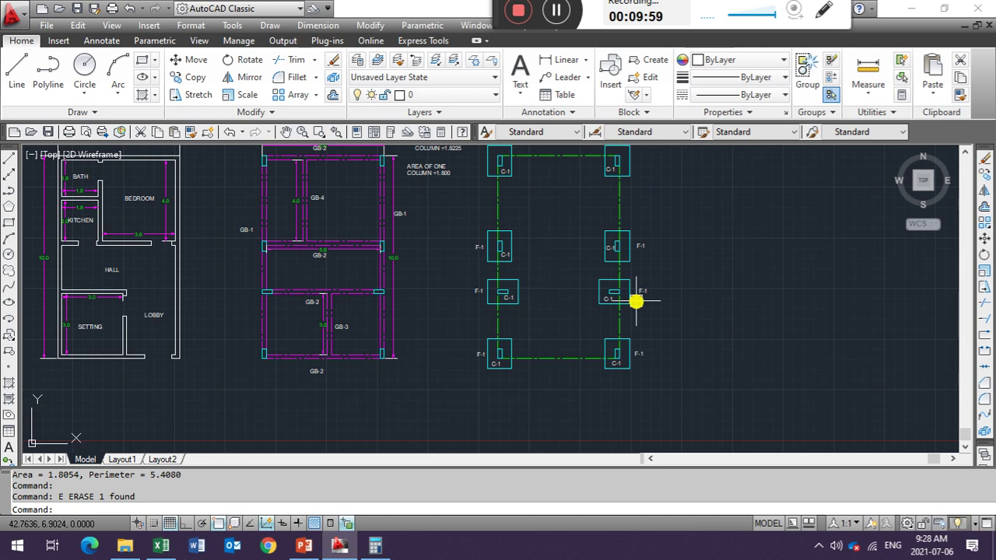
pyautogui.scroll(5, 534, 271)
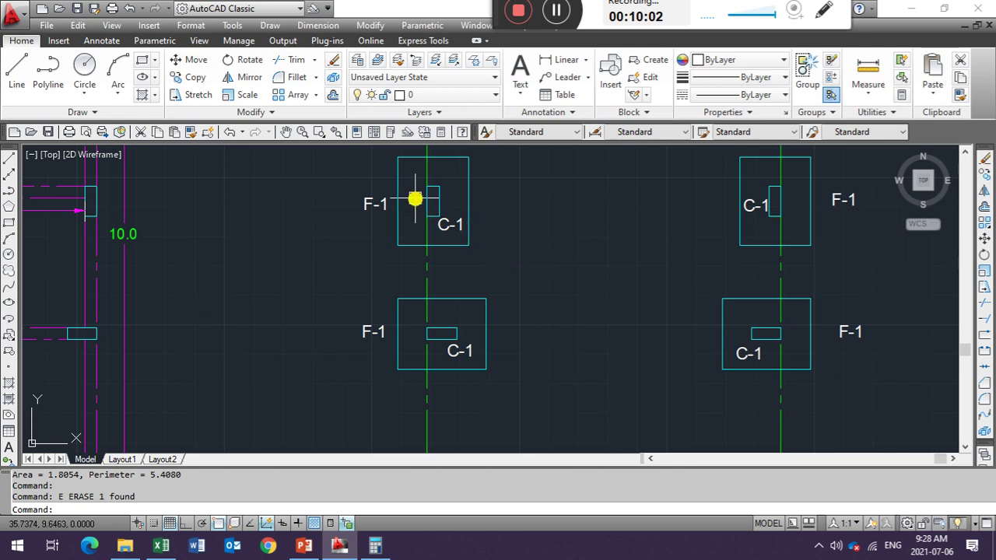
pyautogui.scroll(-3, 424, 210)
pyautogui.scroll(-4, 435, 308)
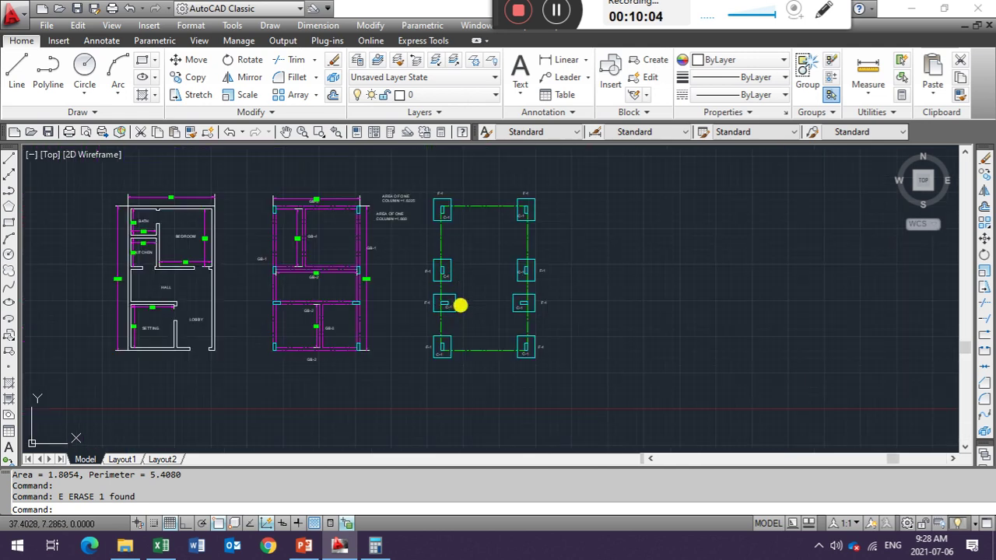
pyautogui.scroll(3, 108, 250)
pyautogui.scroll(-2, 363, 244)
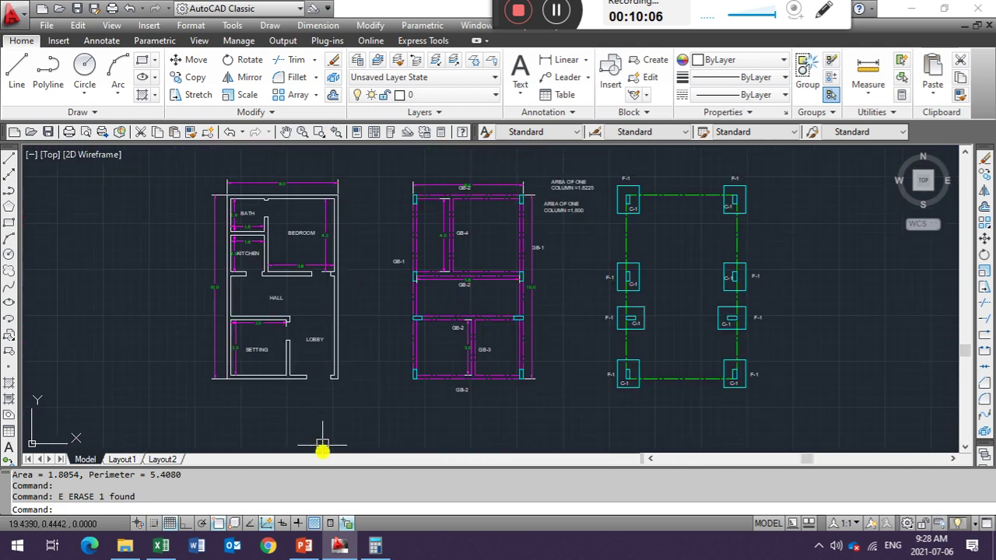
# Step: Bring up the PowerPoint footing calculation slide, then the Excel quantity sheet at row 7
pyautogui.click(303, 545)
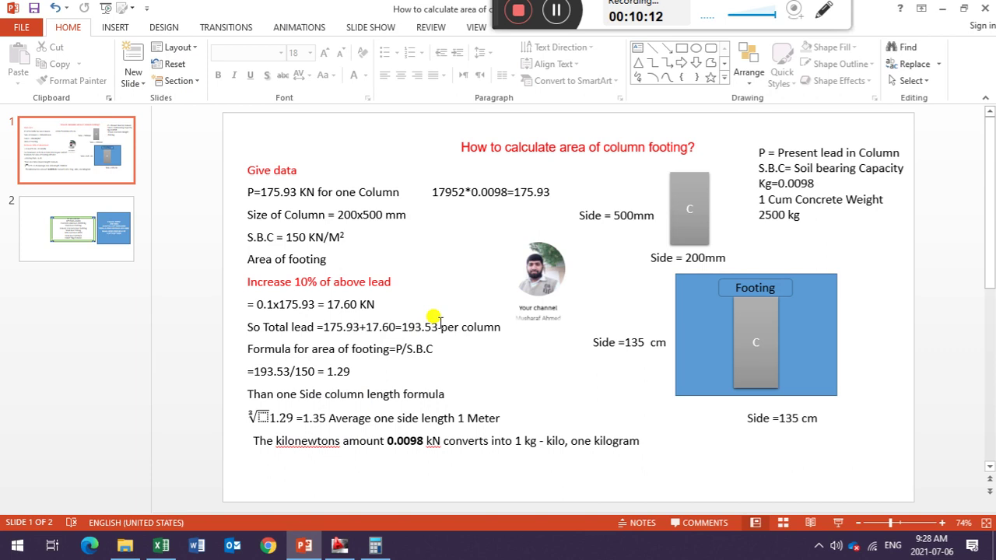
pyautogui.click(160, 545)
pyautogui.scroll(1, 444, 396)
pyautogui.scroll(2, 449, 397)
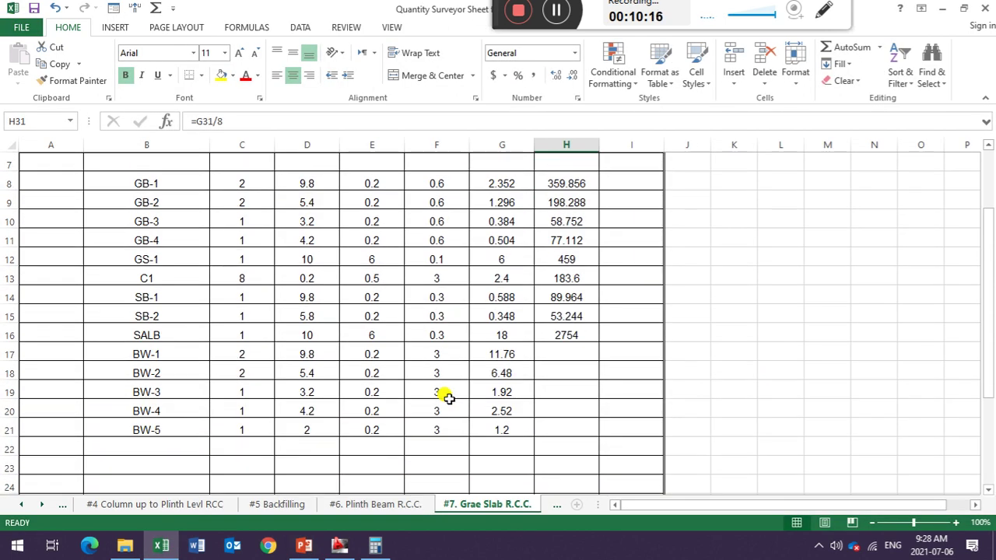